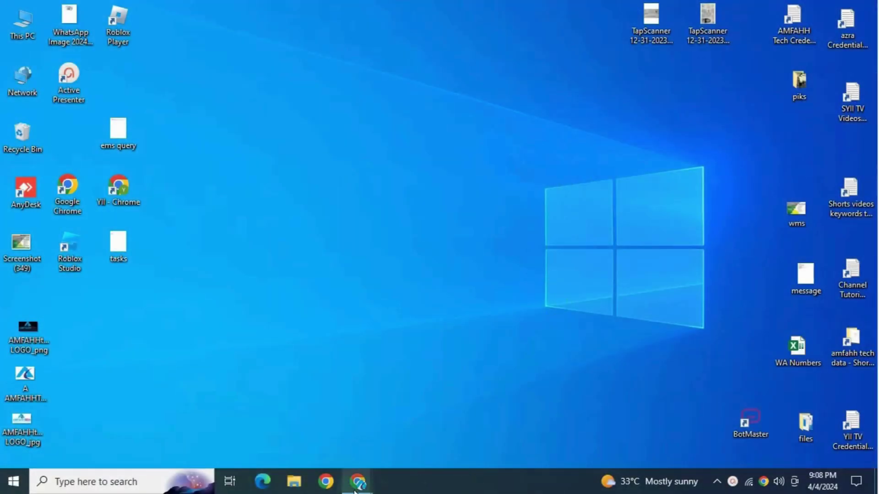
Create a new campaign without goal guidance, choosing Demand Gen as the type, and continue to its settings
mouse_move(358, 481)
click(324, 452)
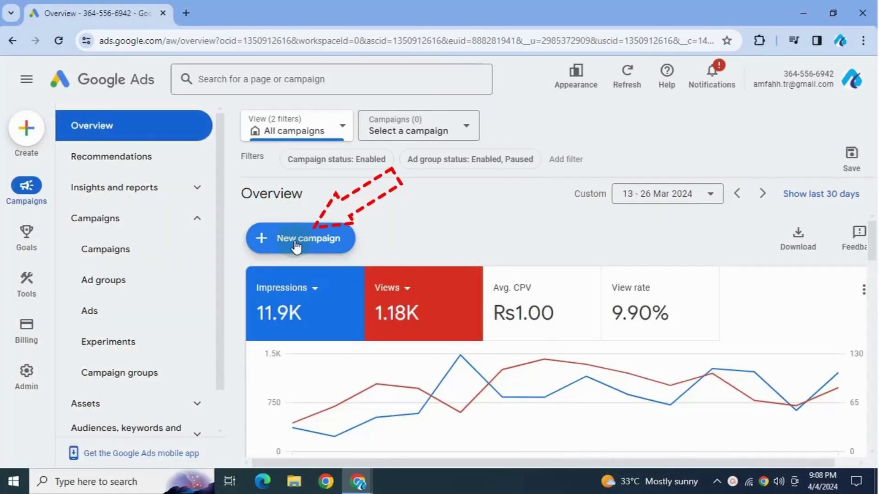
click(296, 241)
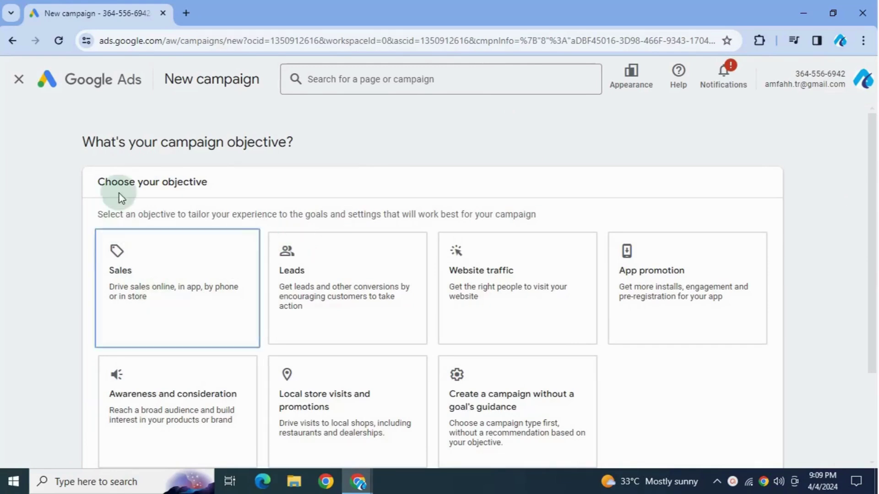
drag(97, 181, 209, 183)
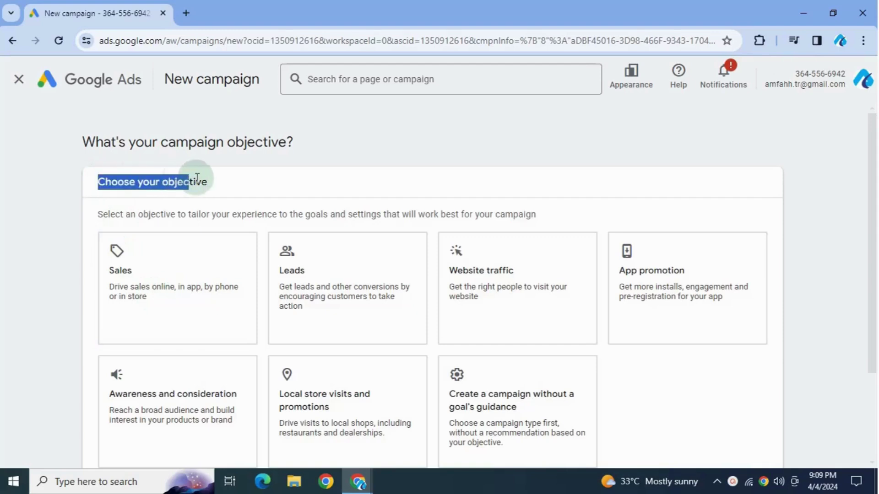
scroll(410, 257, down, 2)
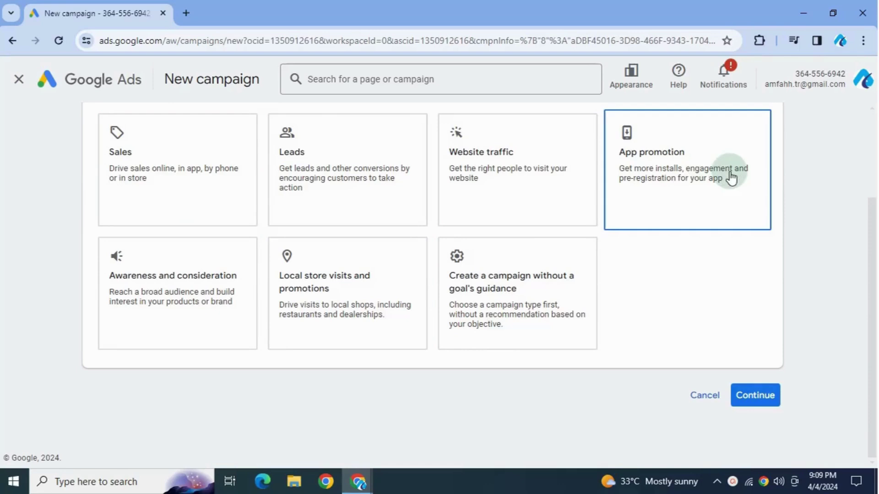
click(481, 310)
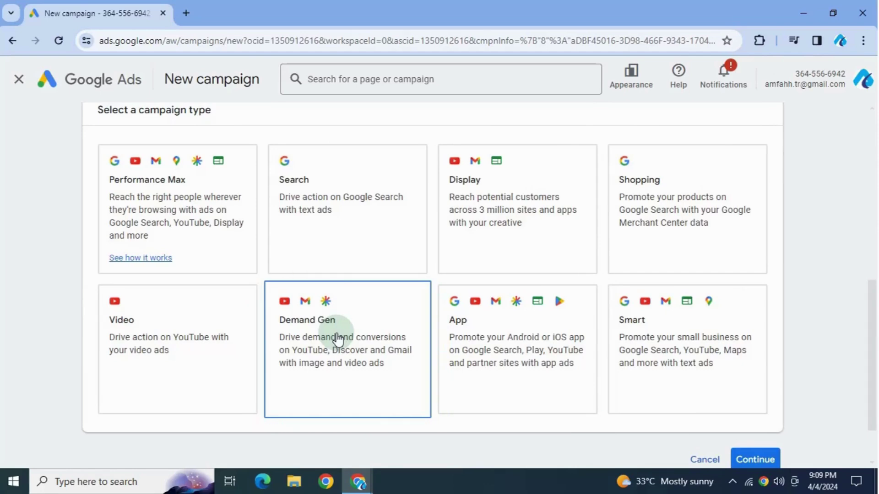
click(337, 339)
scroll(334, 340, down, 3)
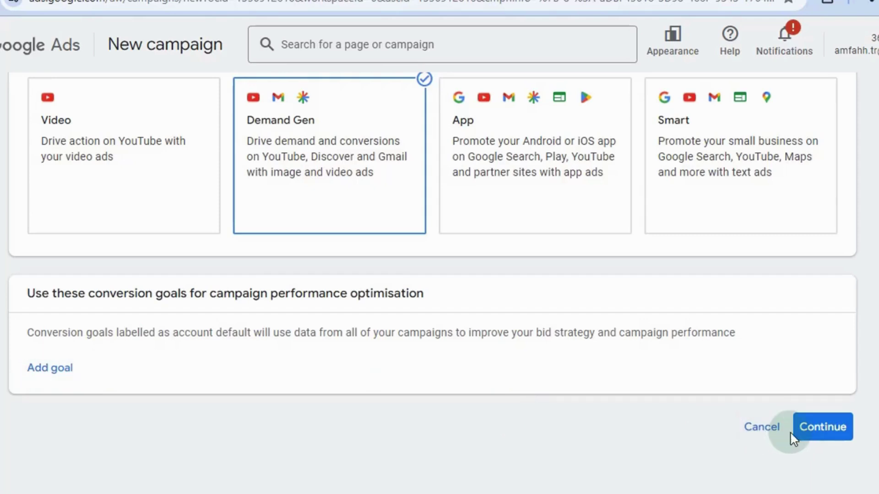
click(813, 439)
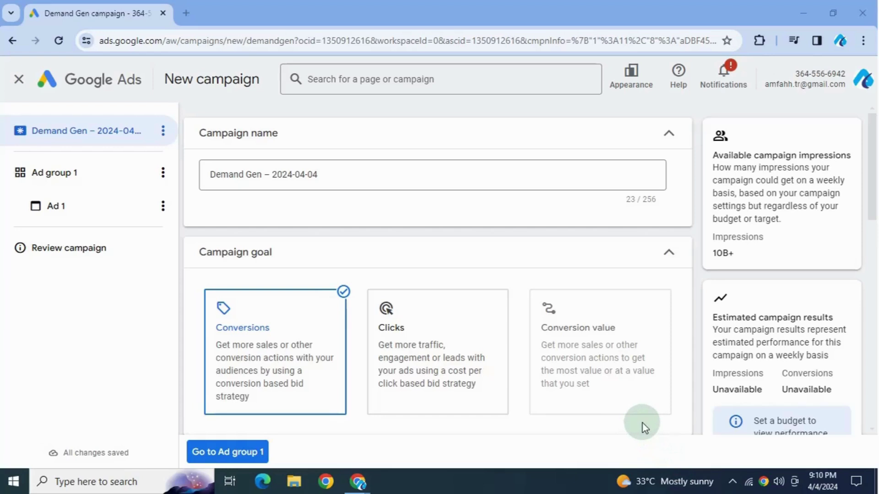
scroll(642, 426, down, 2)
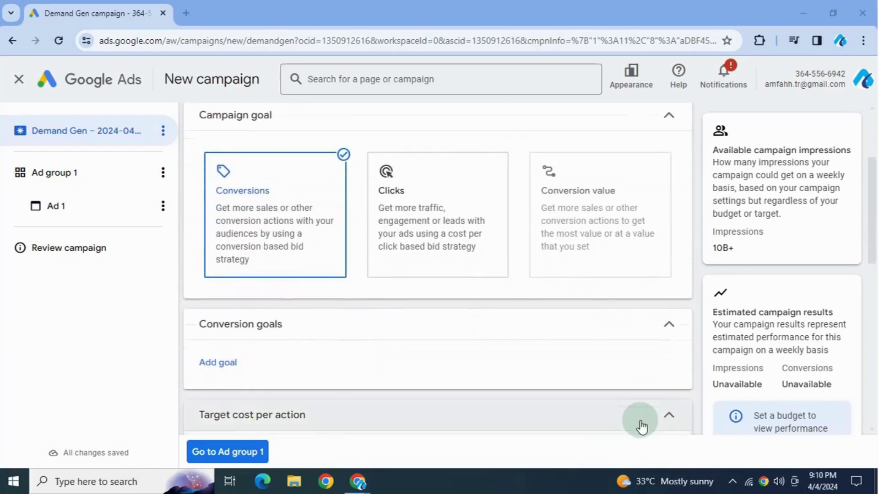
scroll(641, 427, down, 2)
scroll(642, 427, down, 2)
scroll(641, 426, down, 3)
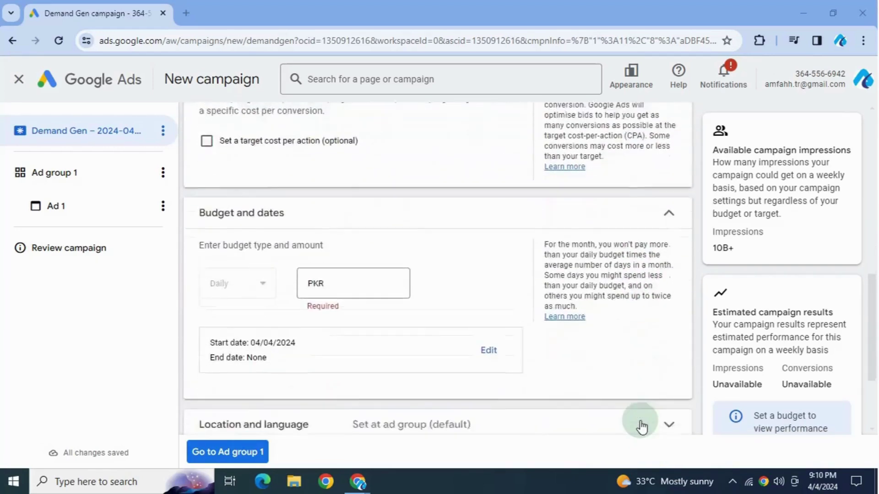
scroll(640, 426, down, 1)
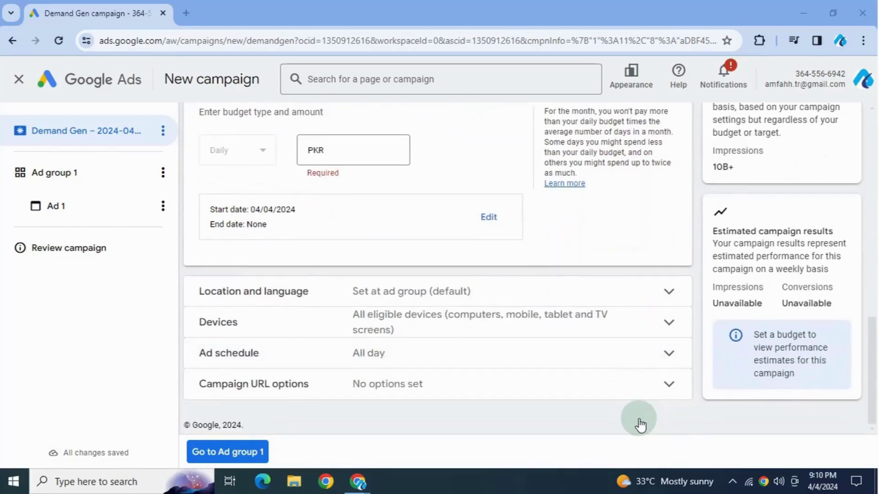
scroll(639, 422, up, 1)
scroll(637, 420, up, 2)
scroll(636, 418, up, 3)
scroll(637, 412, up, 1)
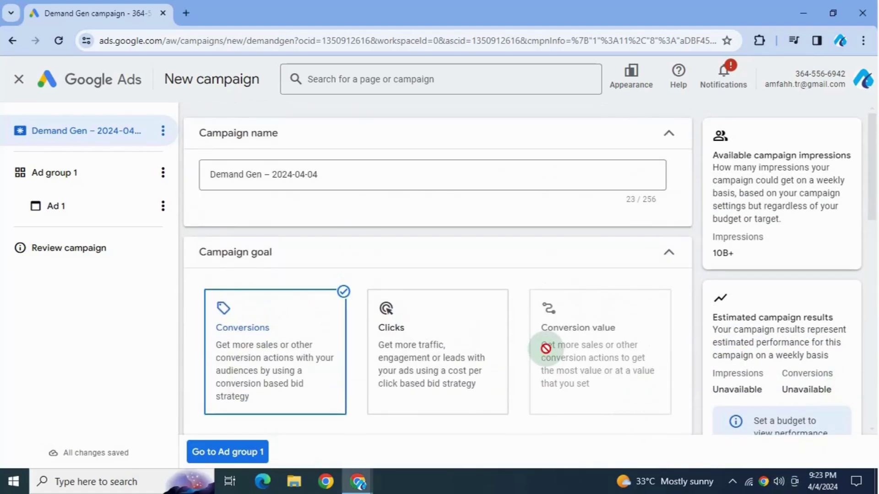
Replace the date in the campaign name with 'discovery Ad', making it 'Demand Gen –discovery Ad'
click(255, 172)
drag(318, 174, 272, 180)
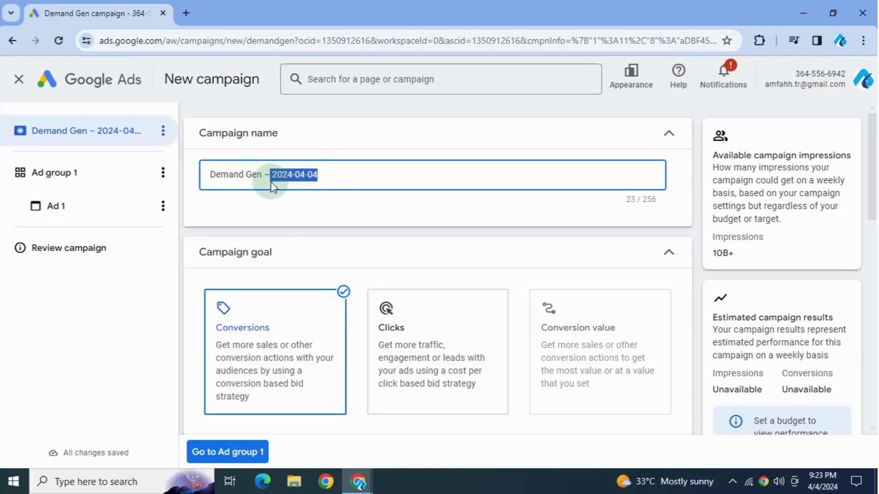
text(dis)
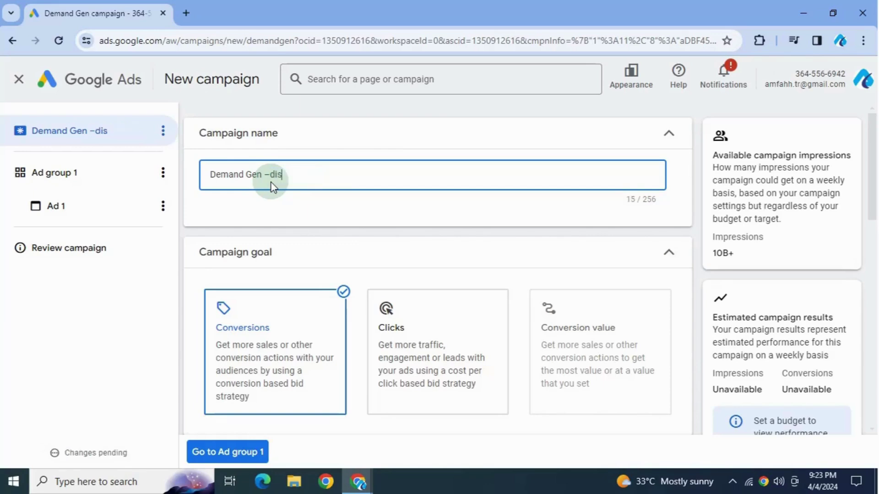
text(covery )
text(Ad)
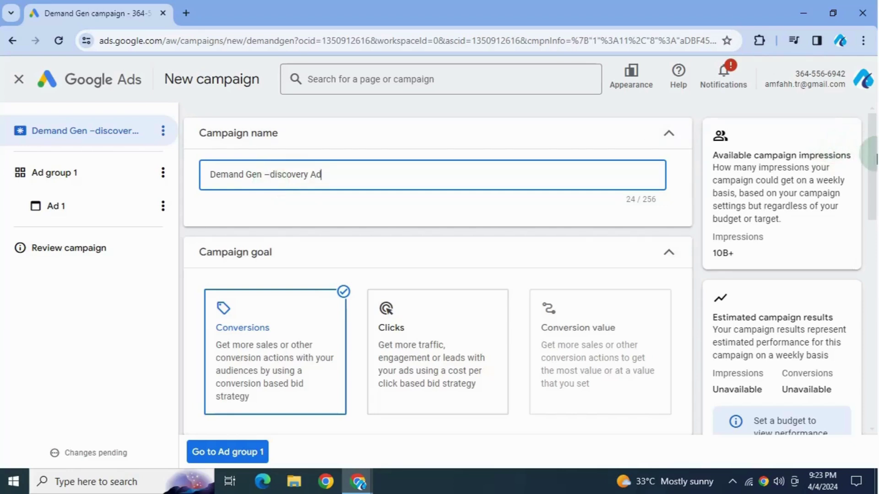
drag(877, 159, 877, 204)
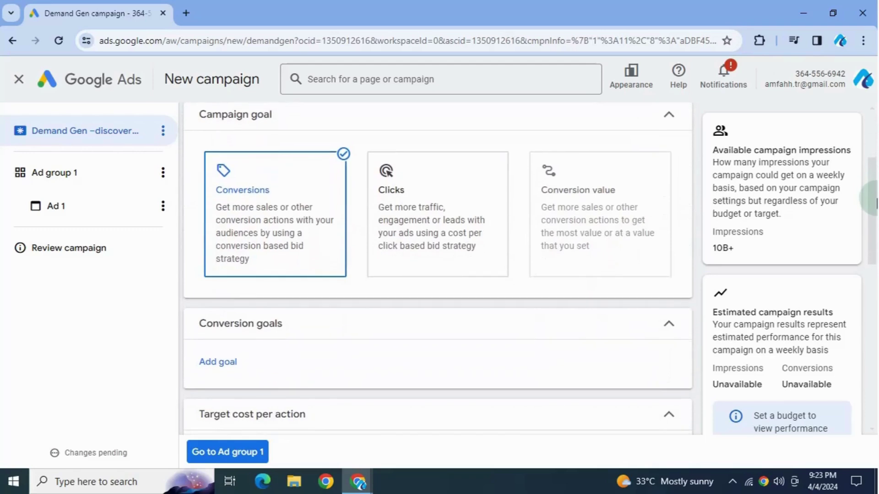
click(219, 159)
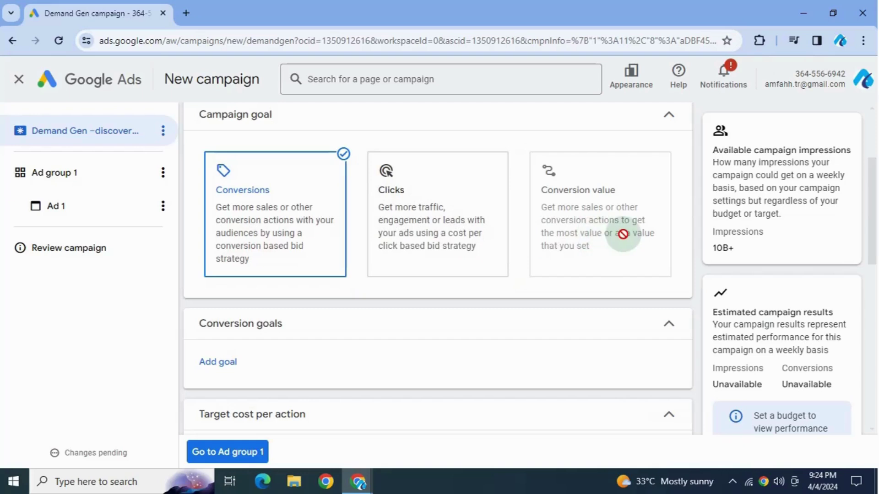
Switch the goal to Clicks and give the campaign a specific end date of 30 Apr 2024
click(392, 227)
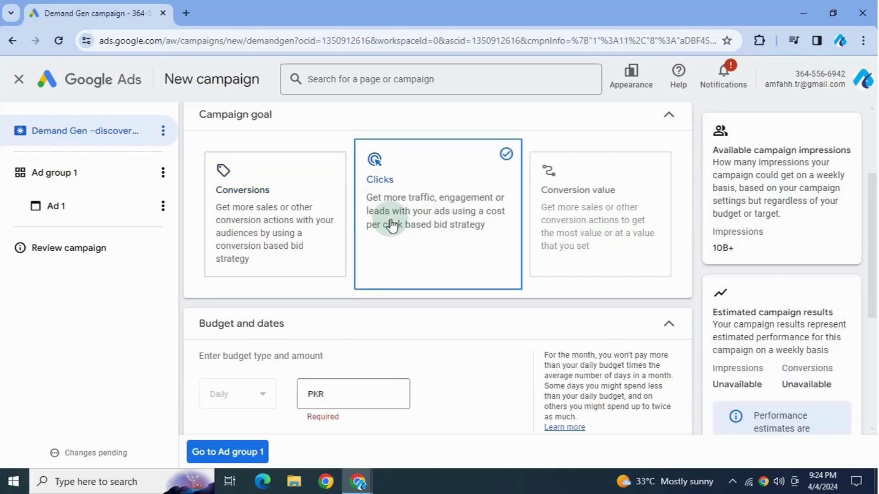
scroll(392, 227, down, 1)
scroll(393, 225, down, 1)
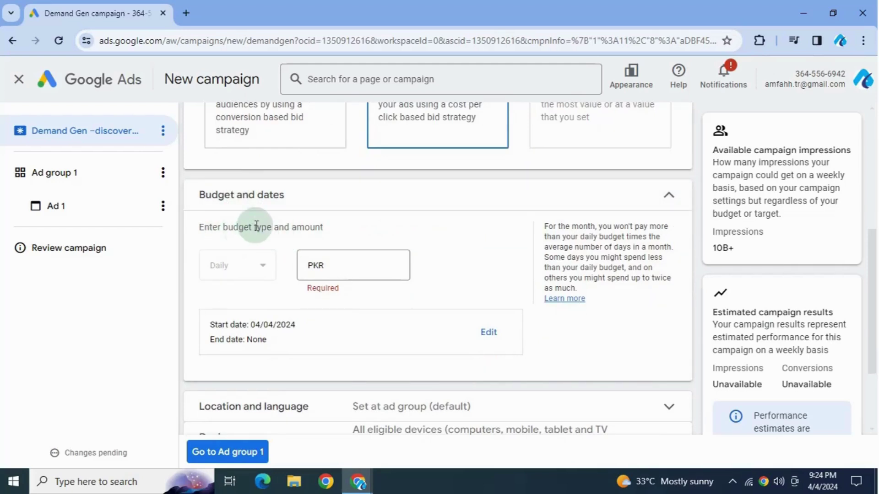
click(339, 271)
click(494, 333)
scroll(435, 347, down, 1)
scroll(435, 346, down, 2)
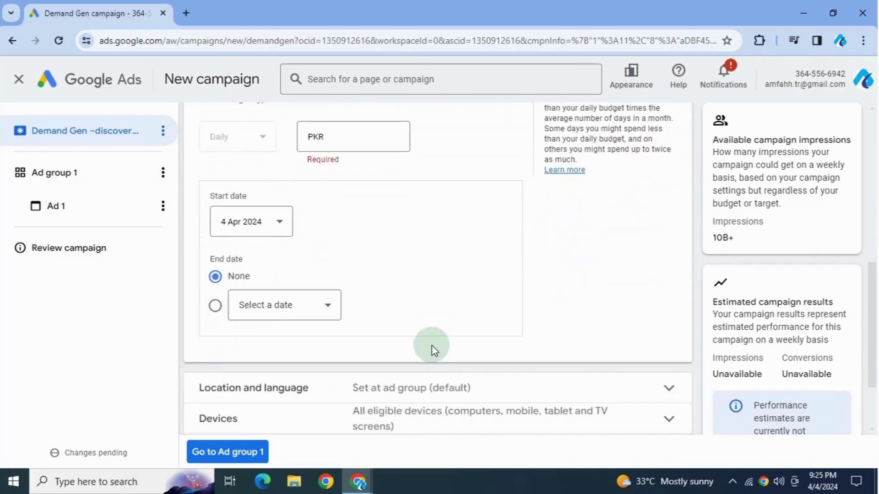
click(294, 309)
click(262, 285)
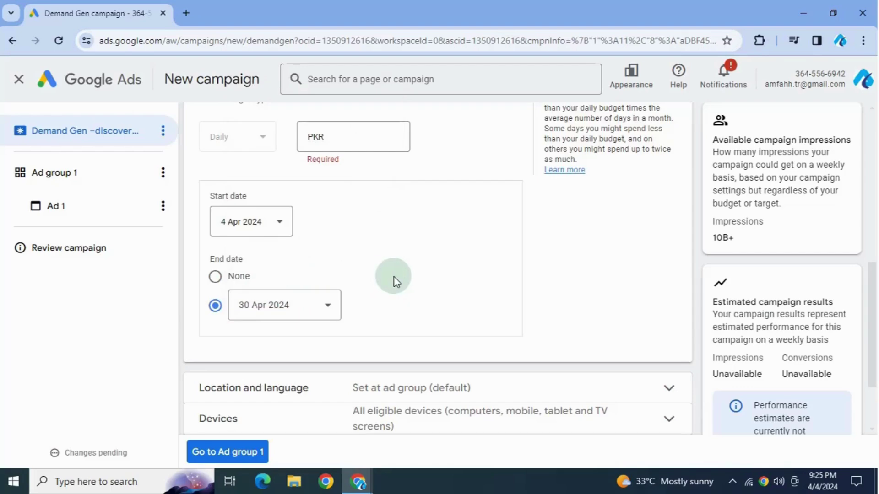
scroll(395, 281, up, 2)
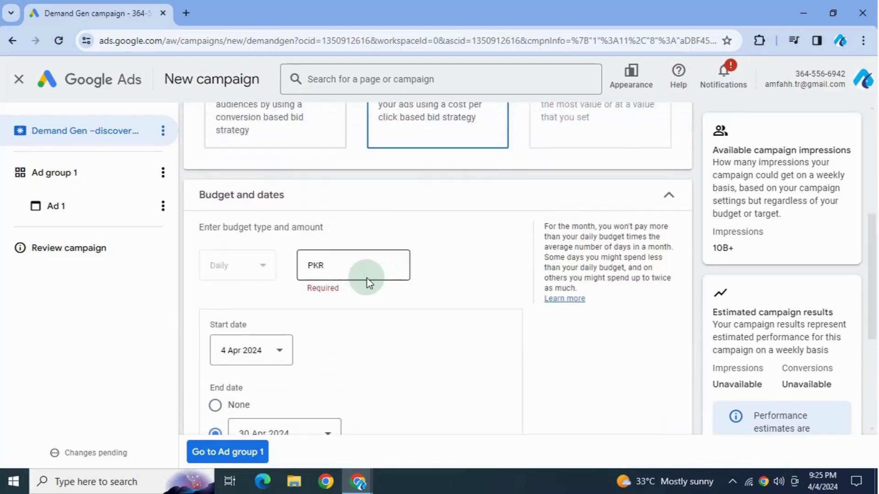
Set the daily budget to PKR 15,000, clearing the low-budget warning
click(371, 273)
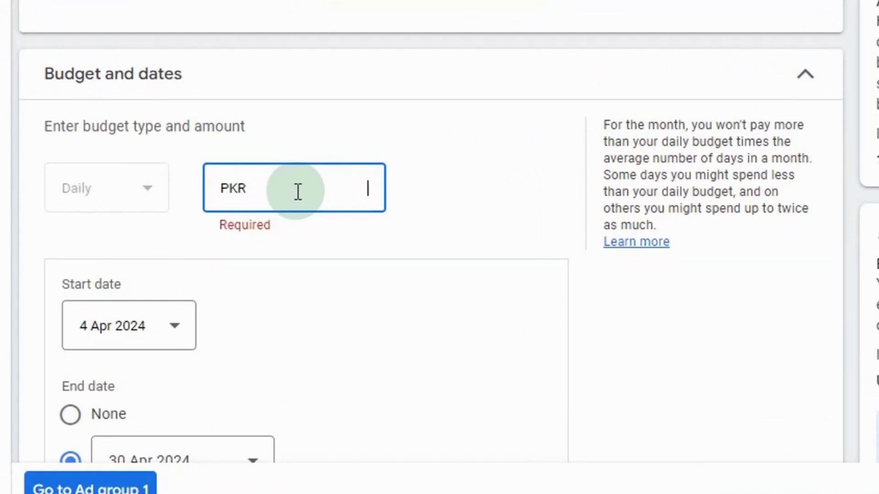
text(10,000)
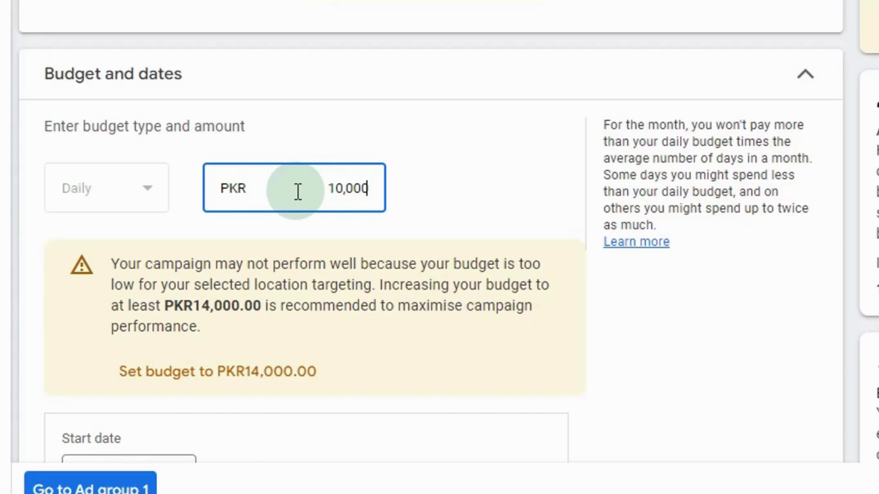
key(BackSpace)
key(BackSpace)
key(BackSpace)
key(BackSpace)
text(1)
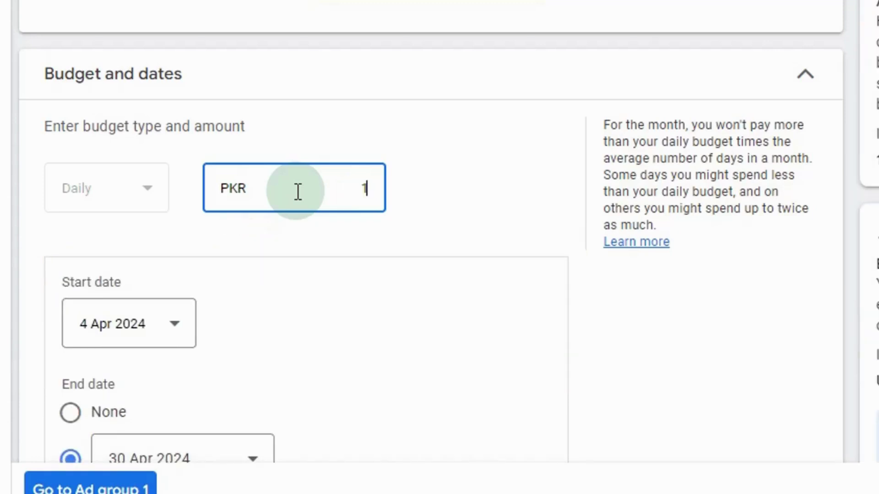
text(5,000)
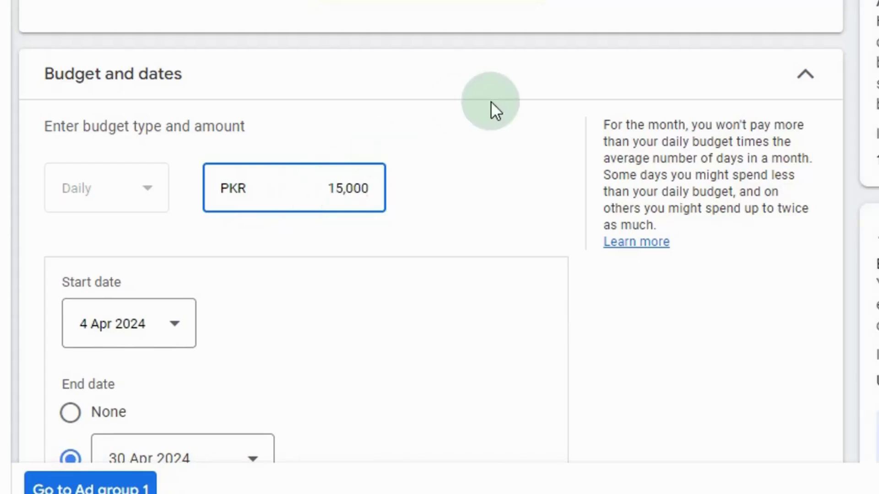
click(526, 225)
scroll(525, 216, down, 1)
scroll(584, 210, down, 3)
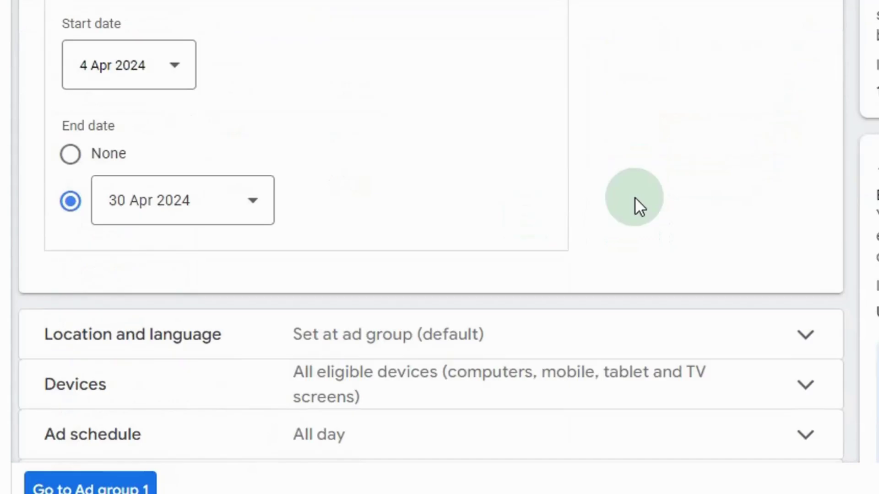
Read the targeting notice and enable campaign-level location and language targeting
click(505, 345)
scroll(504, 345, down, 3)
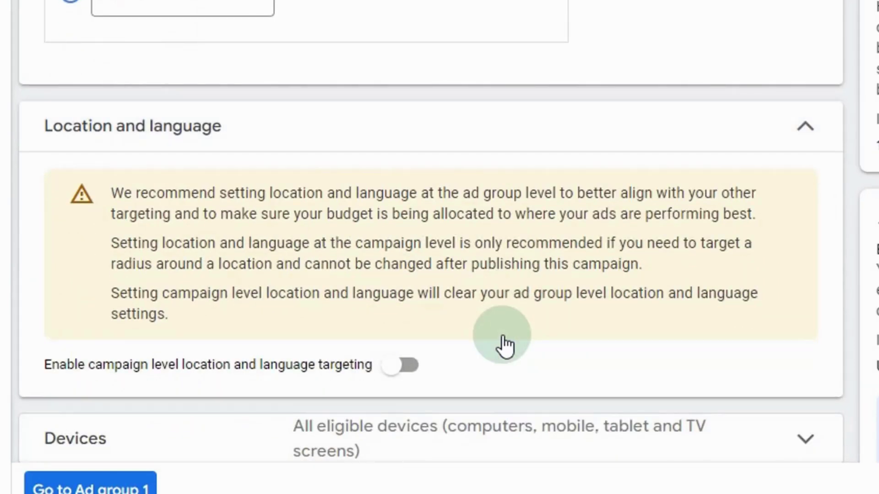
scroll(435, 379, down, 2)
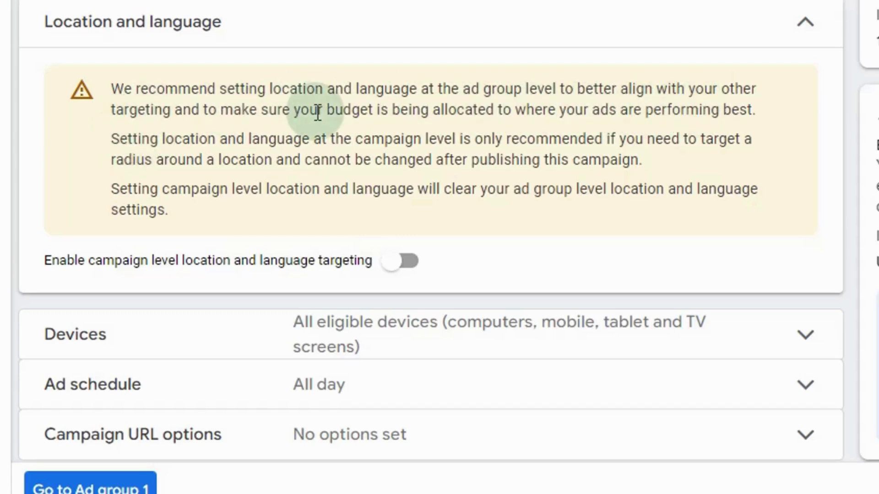
drag(318, 114, 393, 148)
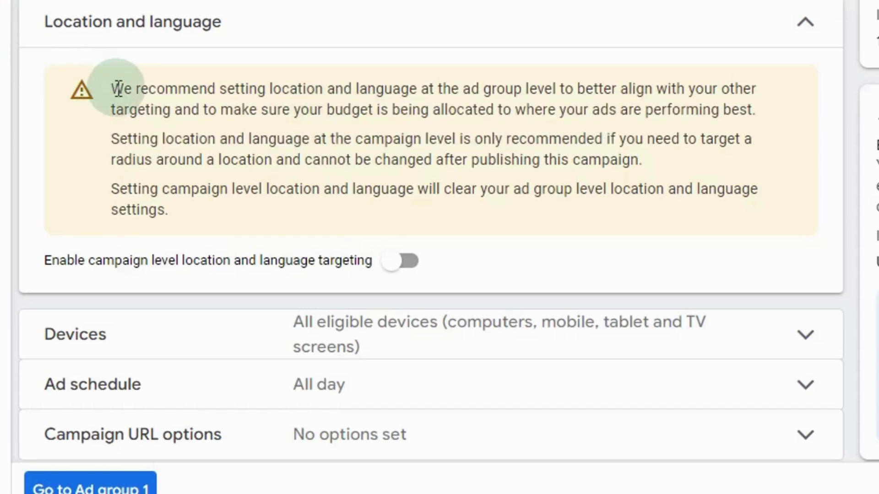
drag(110, 90, 566, 89)
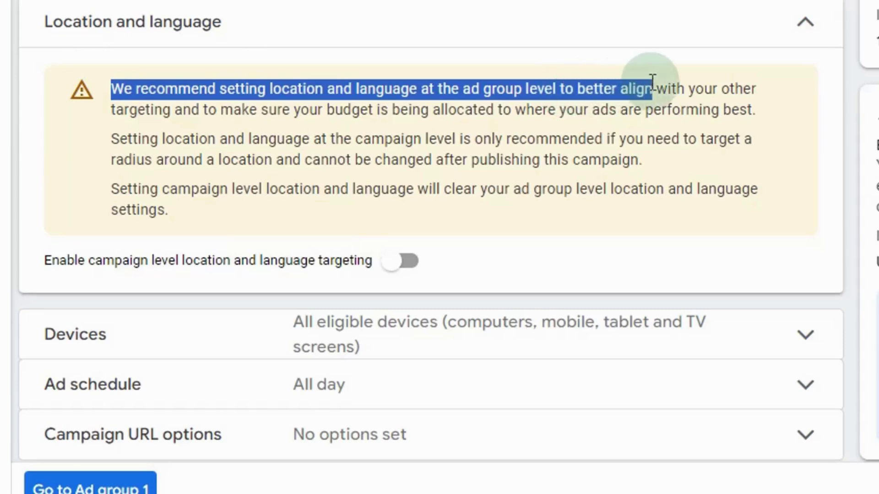
drag(567, 89, 723, 81)
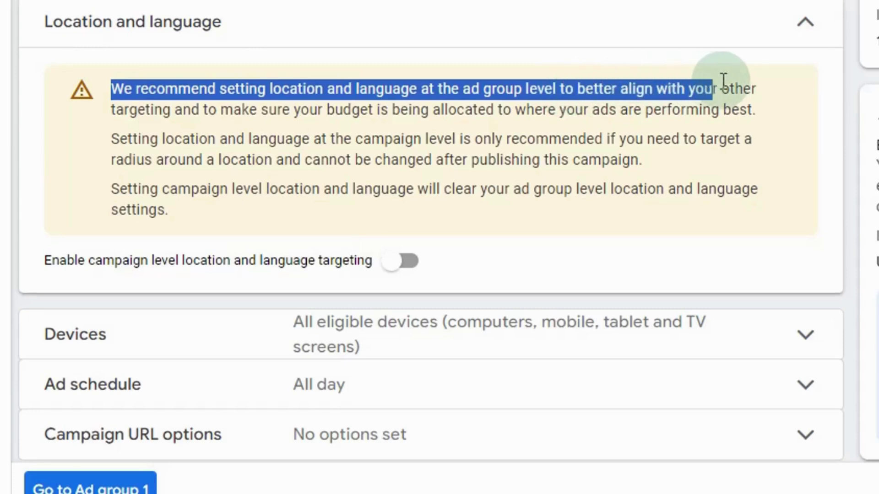
click(587, 229)
scroll(589, 230, down, 1)
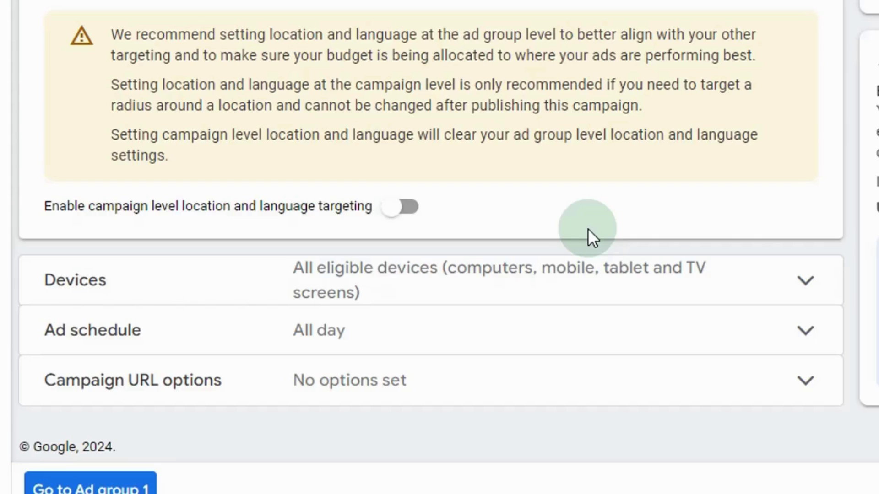
click(409, 208)
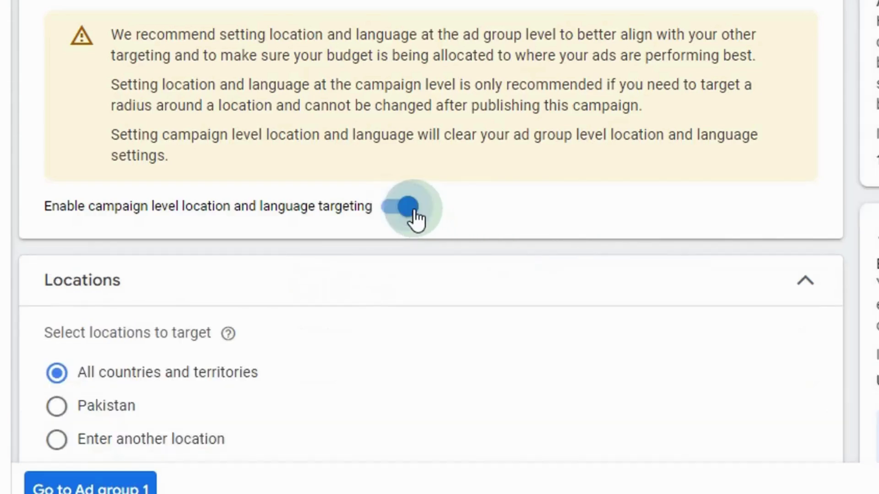
scroll(416, 218, down, 2)
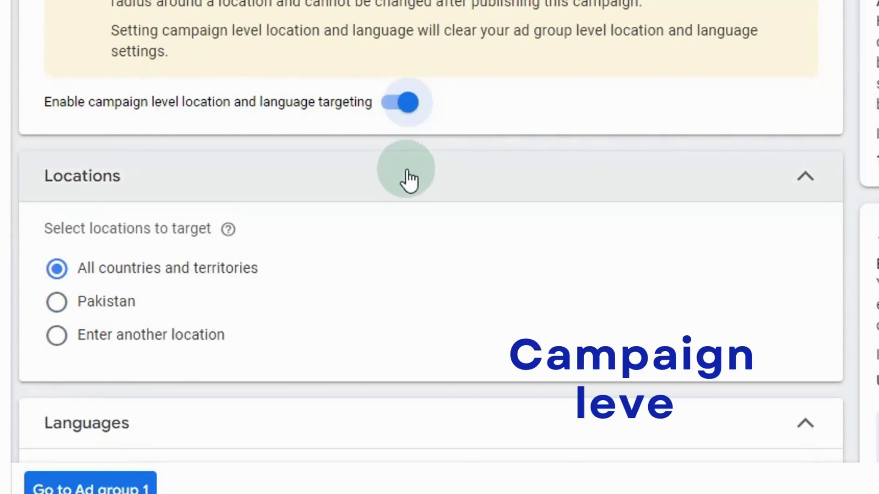
scroll(405, 182, down, 2)
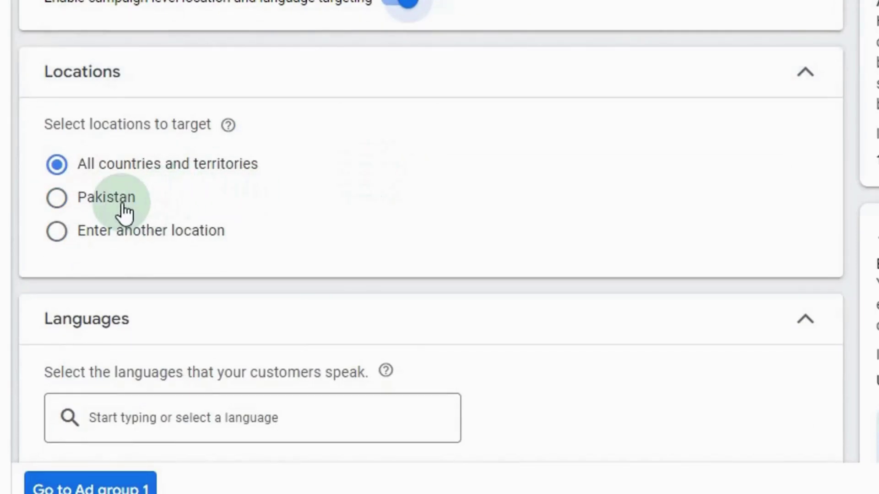
Target custom locations: Pakistan, India, United States, United Kingdom, Canada and Australia
click(122, 237)
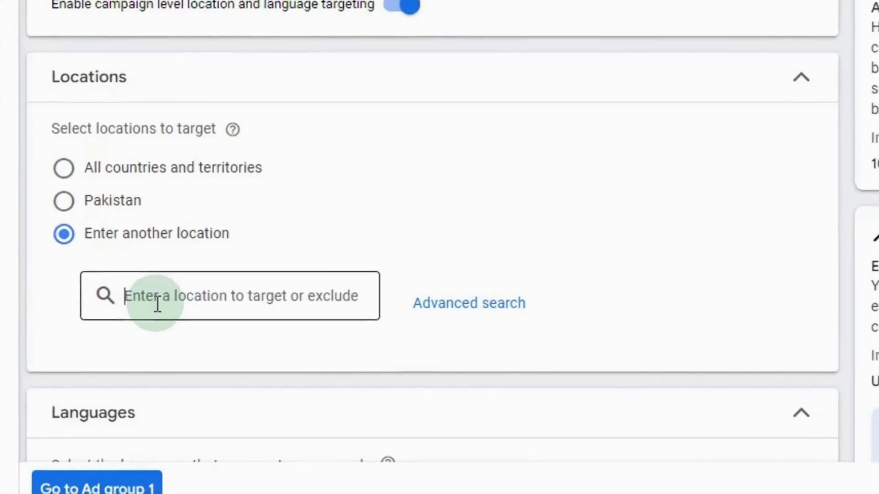
text(pakis)
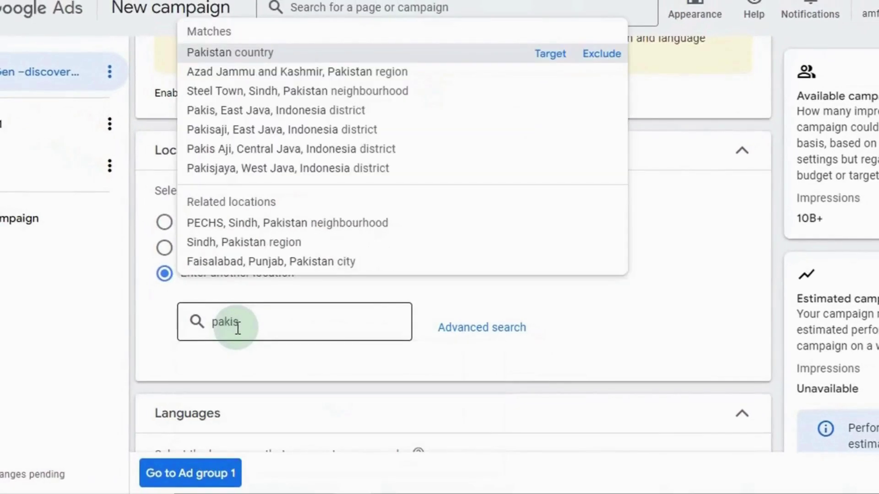
key(Return)
text(ndia)
key(Return)
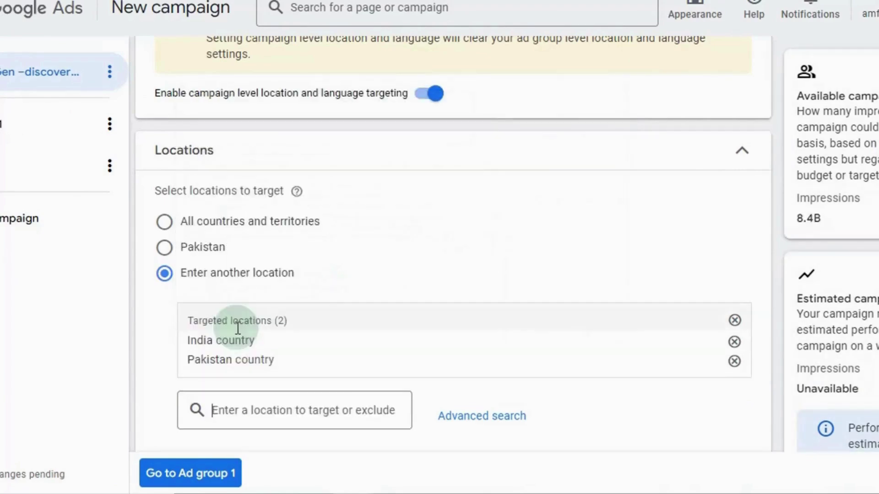
text(uni)
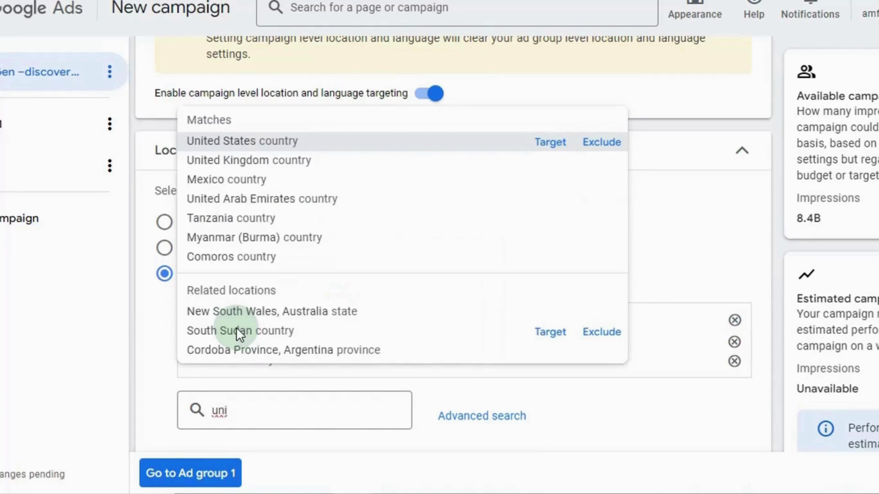
key(Return)
text(un)
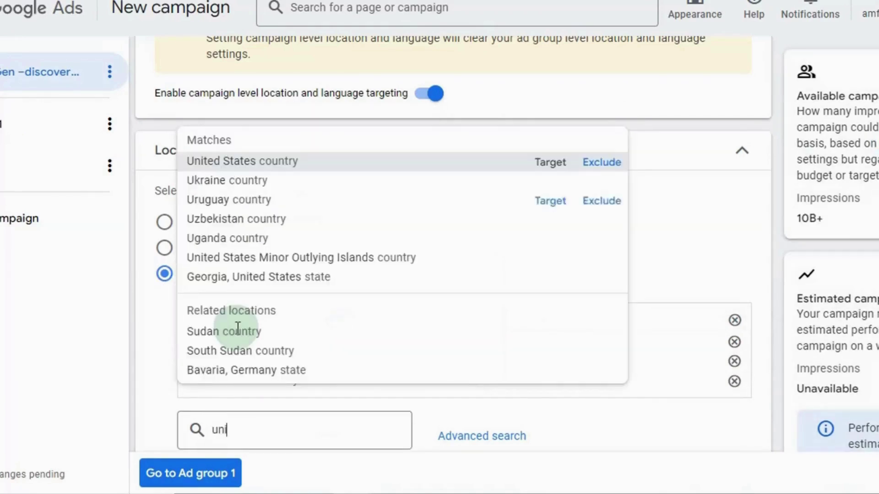
text(it)
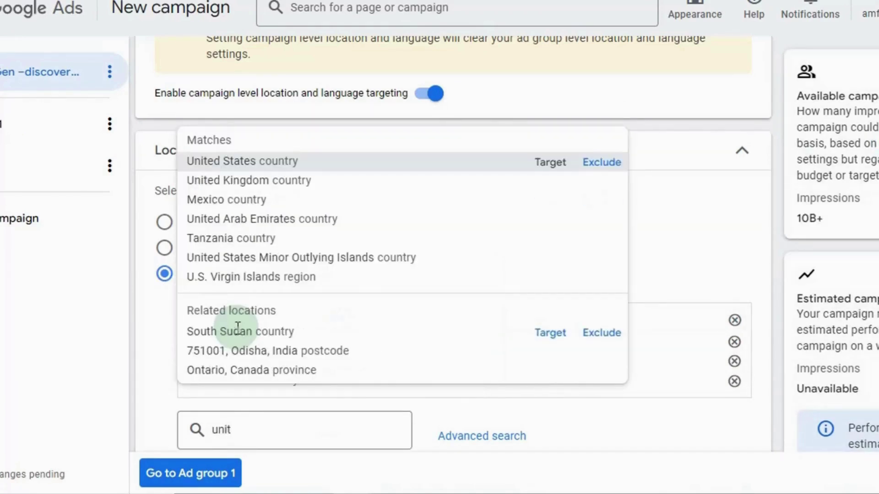
key(Down)
key(Return)
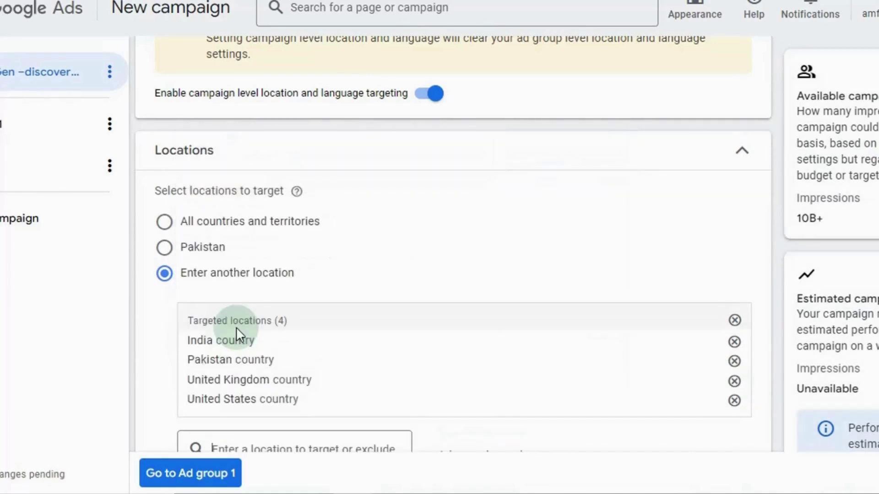
text(canada)
key(Return)
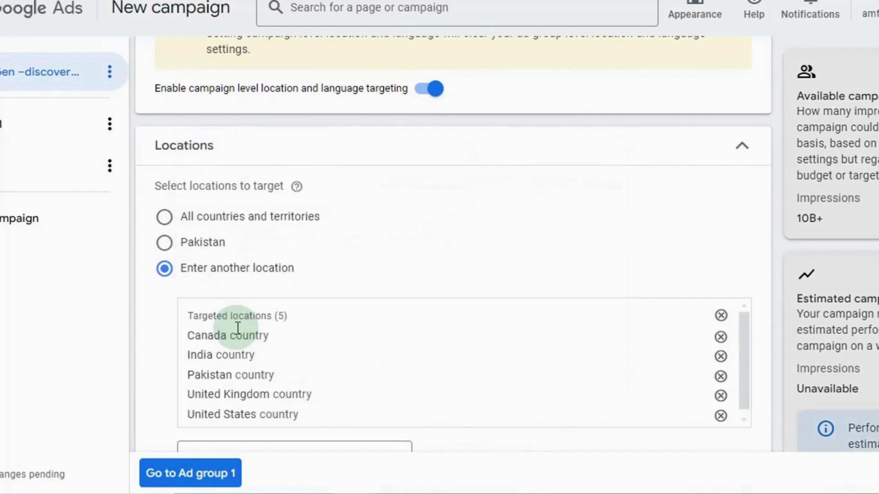
text(aus)
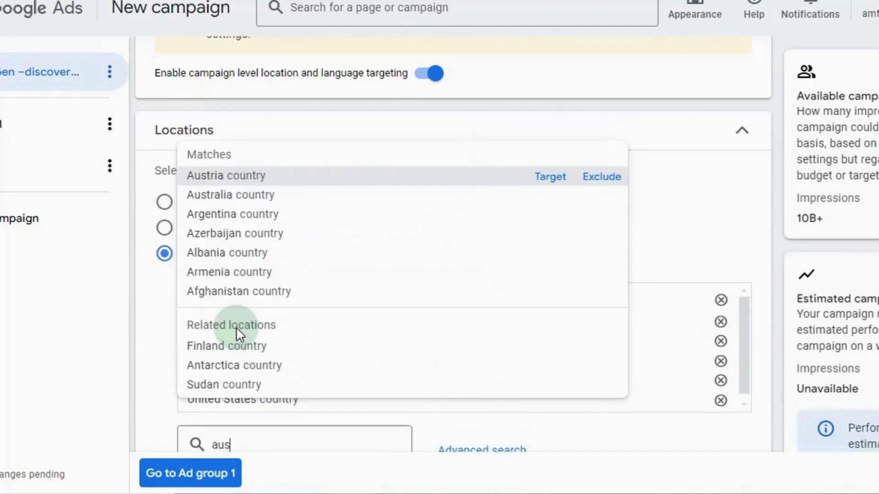
key(Return)
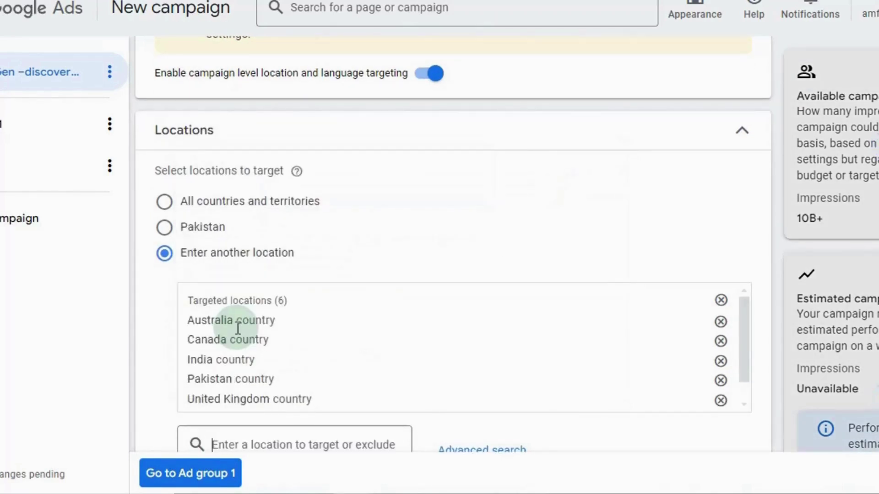
scroll(458, 222, down, 2)
scroll(459, 222, down, 2)
scroll(460, 222, down, 1)
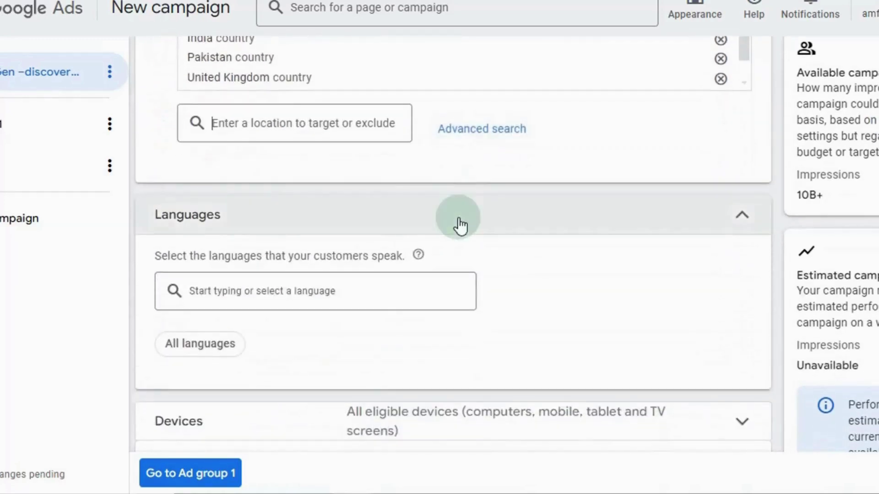
scroll(457, 226, down, 1)
scroll(354, 213, down, 1)
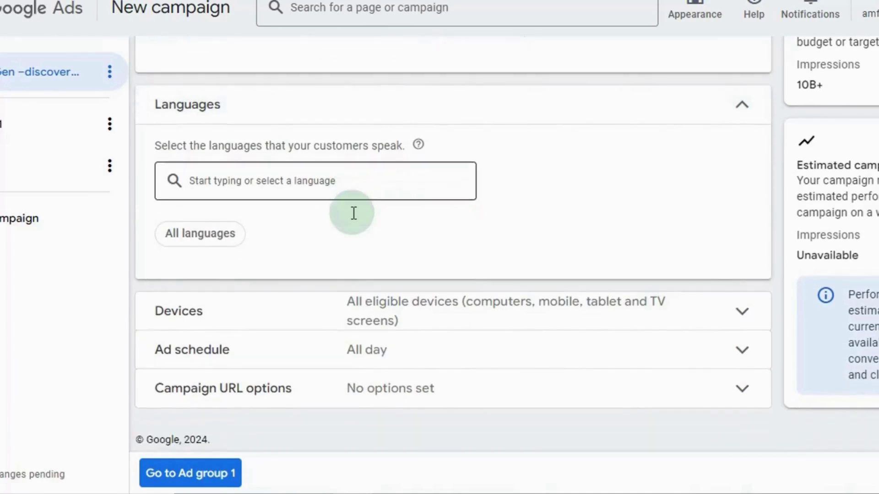
Select English, Hindi, Punjabi and Urdu as the campaign's customer languages
click(272, 180)
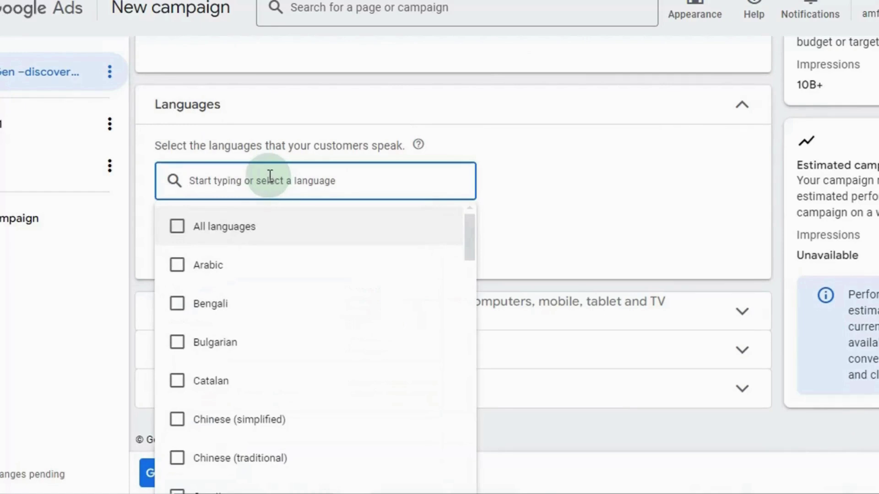
scroll(230, 253, down, 1)
scroll(230, 253, down, 2)
scroll(230, 254, down, 3)
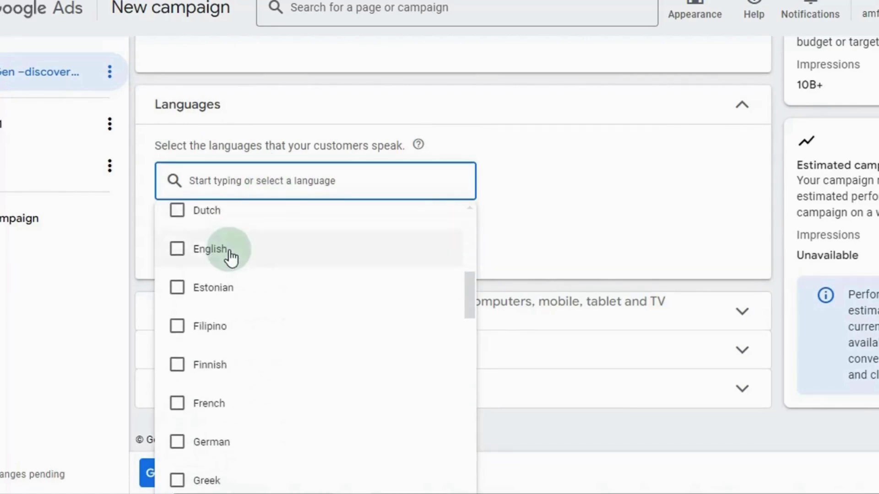
click(176, 249)
scroll(177, 258, down, 4)
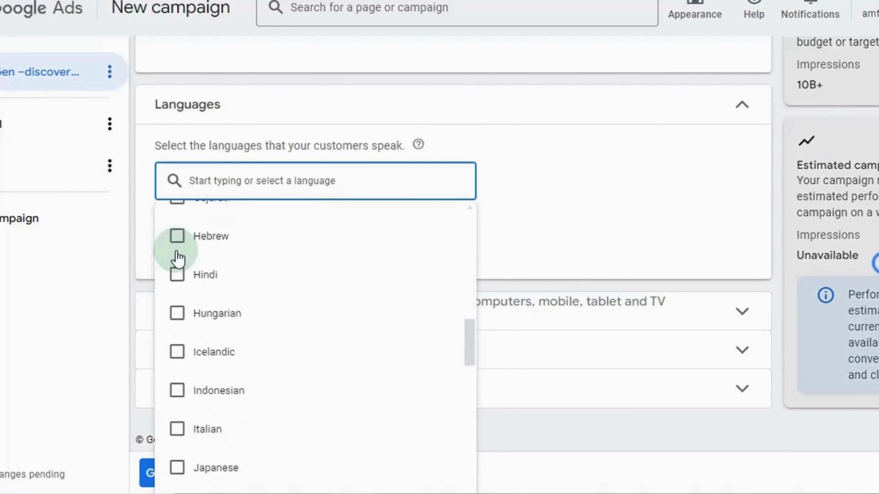
click(182, 275)
scroll(183, 276, down, 2)
scroll(184, 277, down, 4)
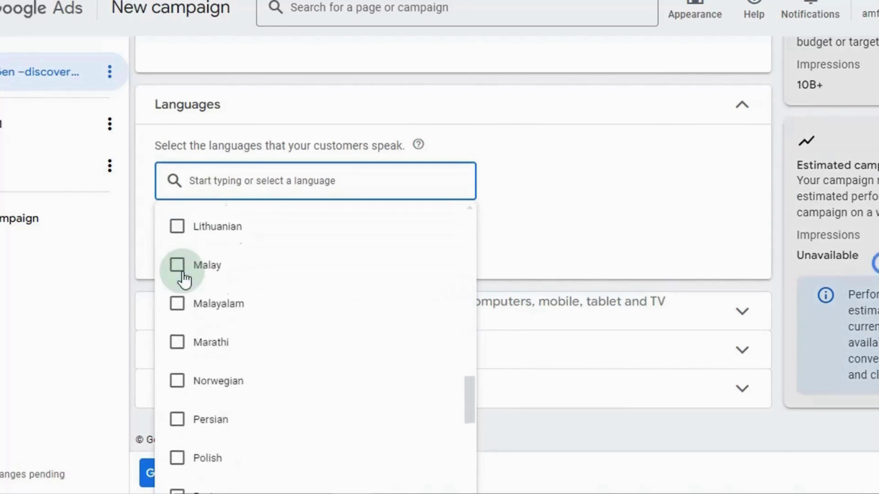
scroll(184, 279, down, 1)
scroll(184, 278, down, 4)
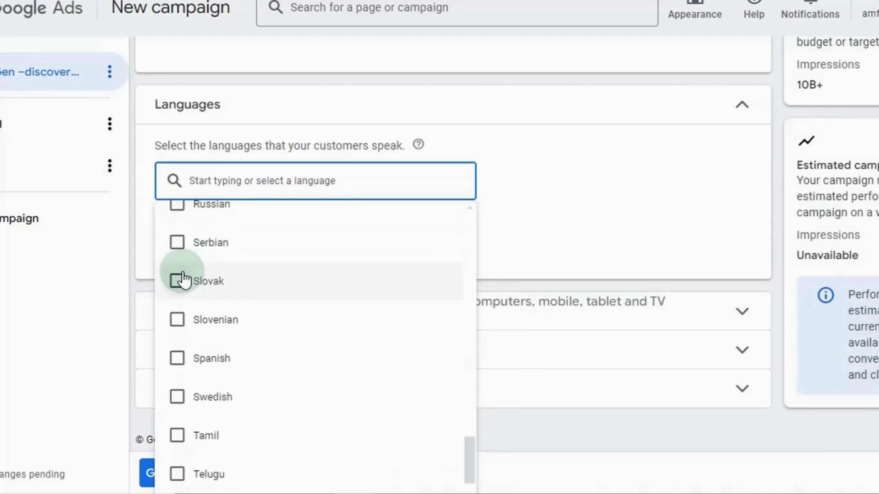
scroll(184, 278, up, 1)
scroll(183, 279, up, 1)
click(184, 278)
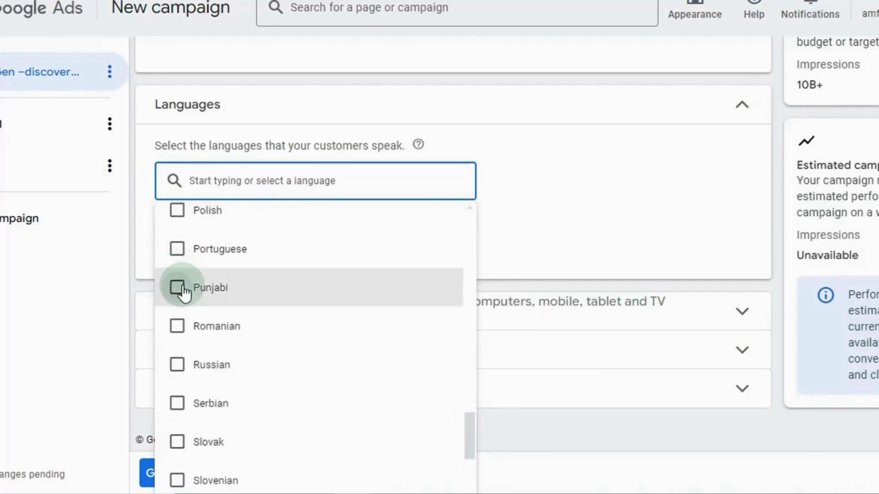
scroll(183, 289, down, 4)
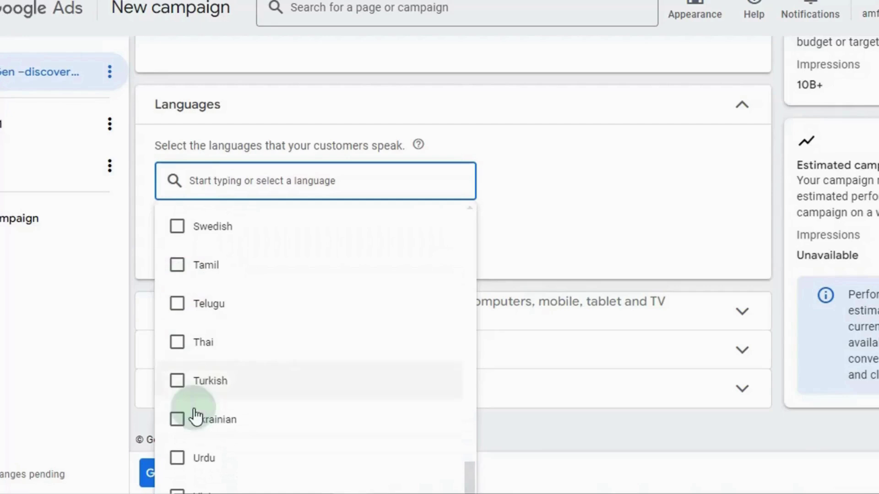
click(180, 457)
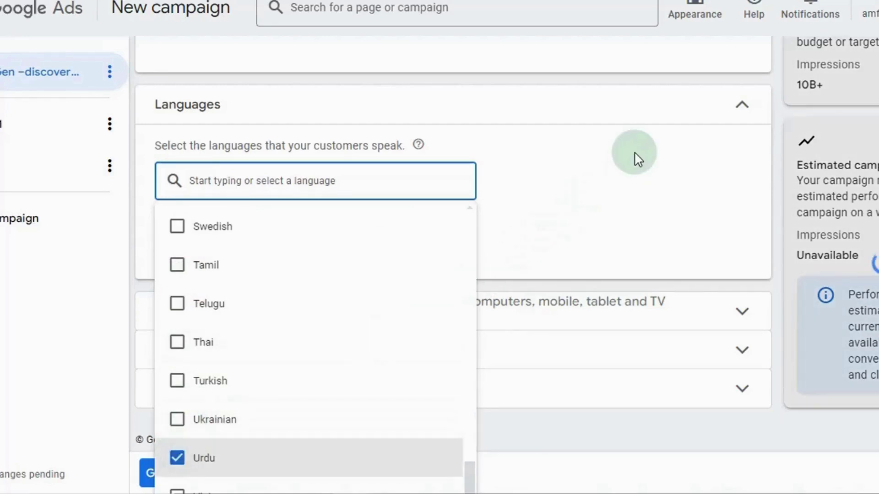
click(635, 152)
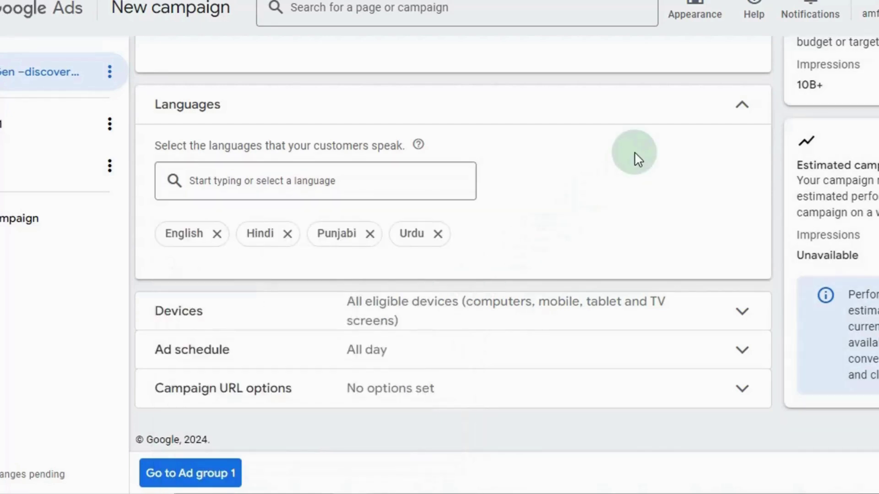
Set specific device targeting to computers, mobile phones and tablets, excluding TV screens
click(740, 327)
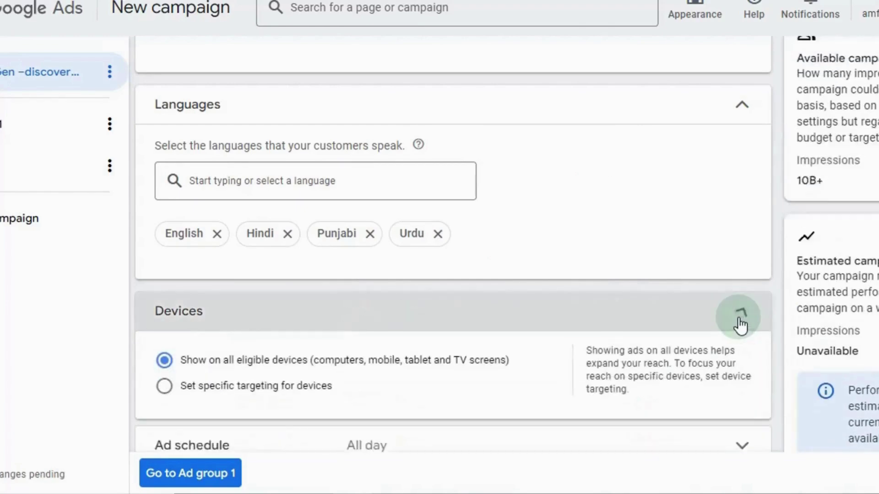
scroll(741, 326, down, 2)
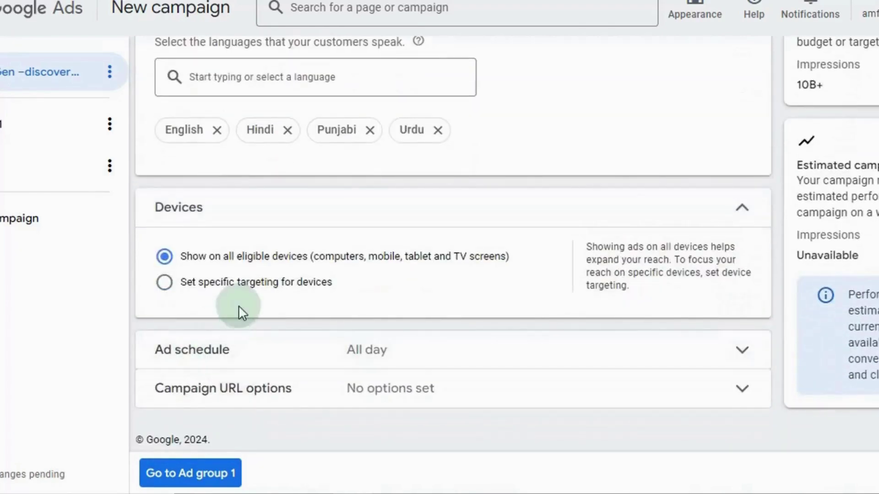
click(251, 287)
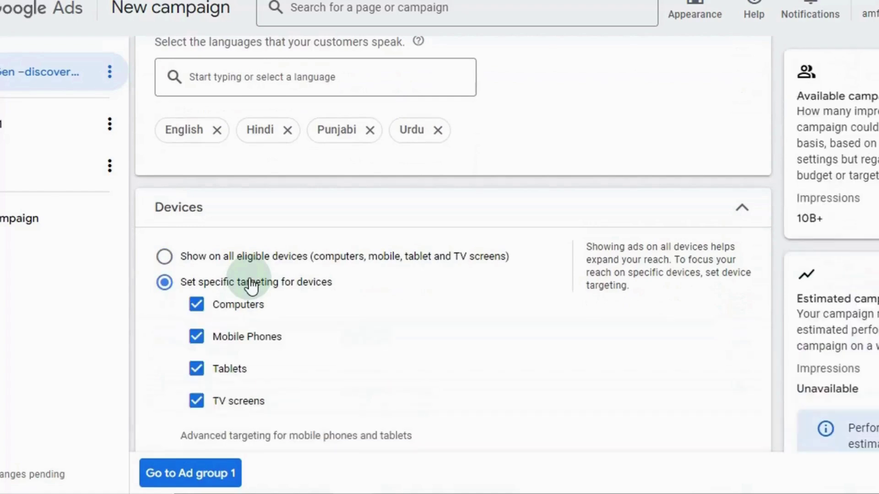
click(218, 399)
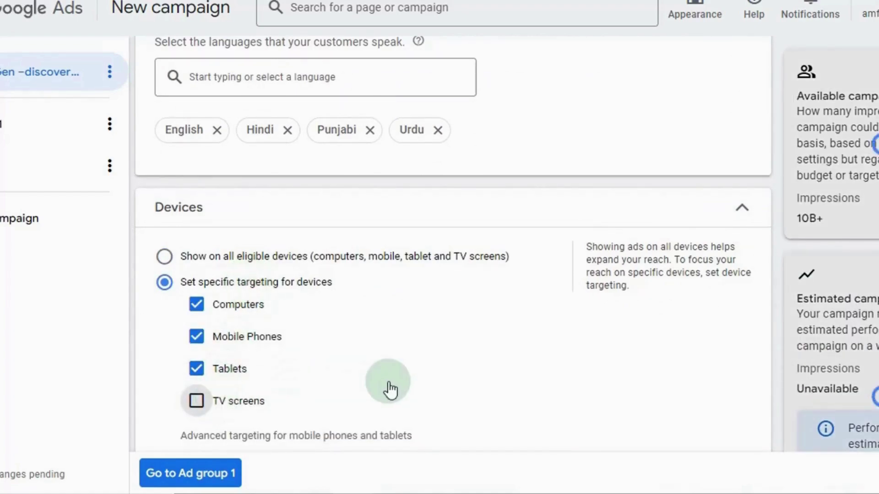
scroll(388, 386, down, 3)
scroll(389, 389, down, 2)
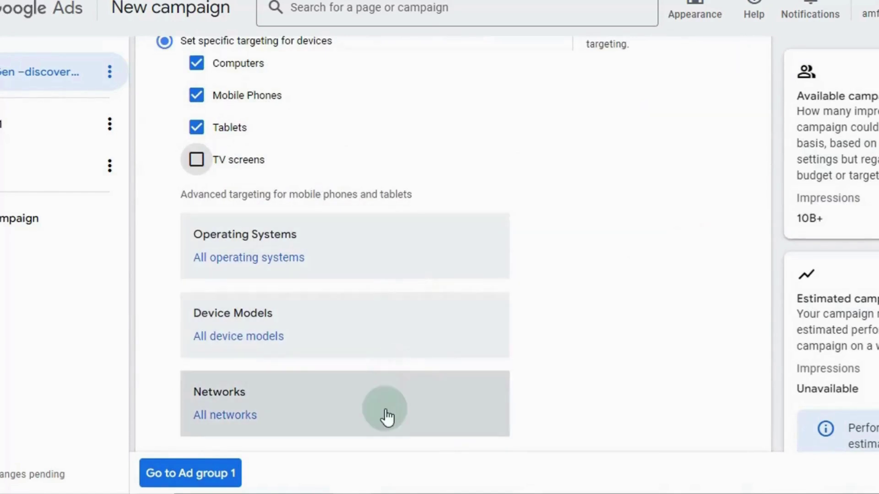
scroll(386, 417, down, 2)
Review the ad schedule day and time options, leaving all days 00:00–00:00, and glance at Campaign URL options
click(420, 356)
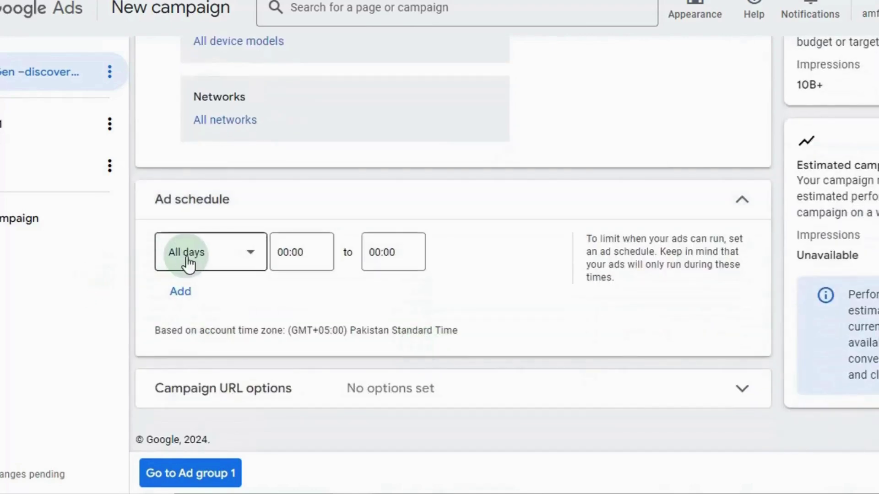
click(187, 263)
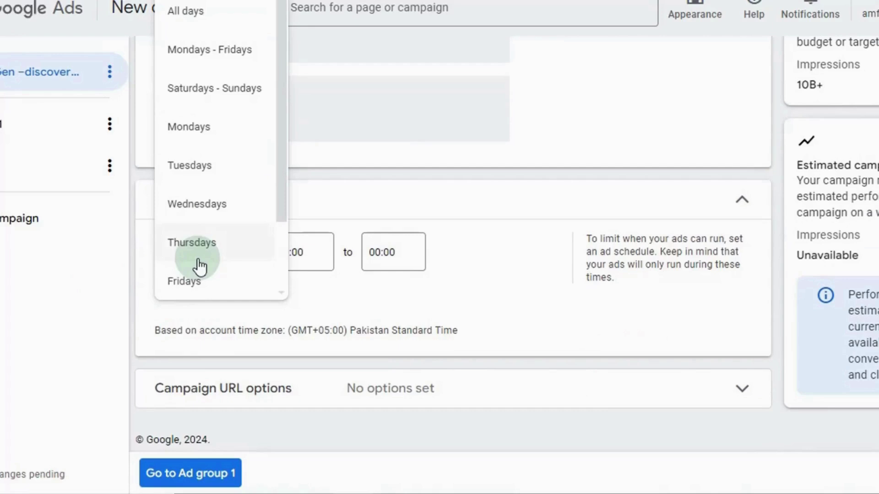
click(362, 296)
click(328, 260)
click(201, 267)
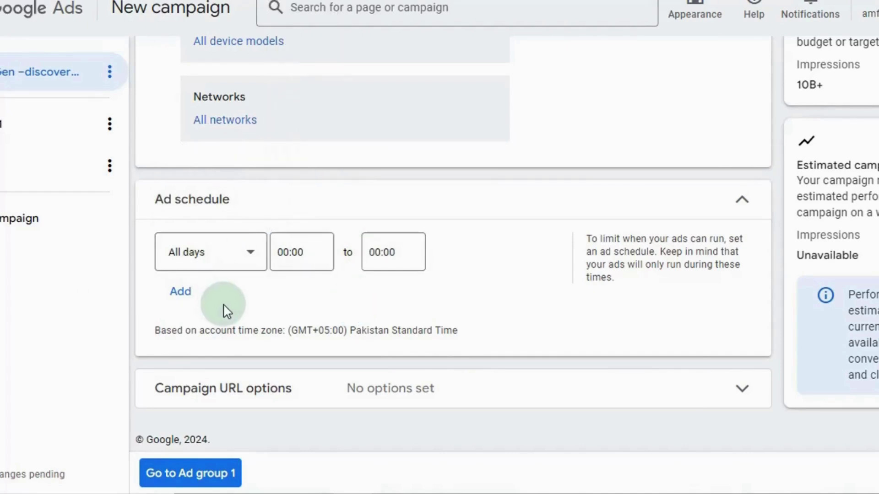
click(560, 404)
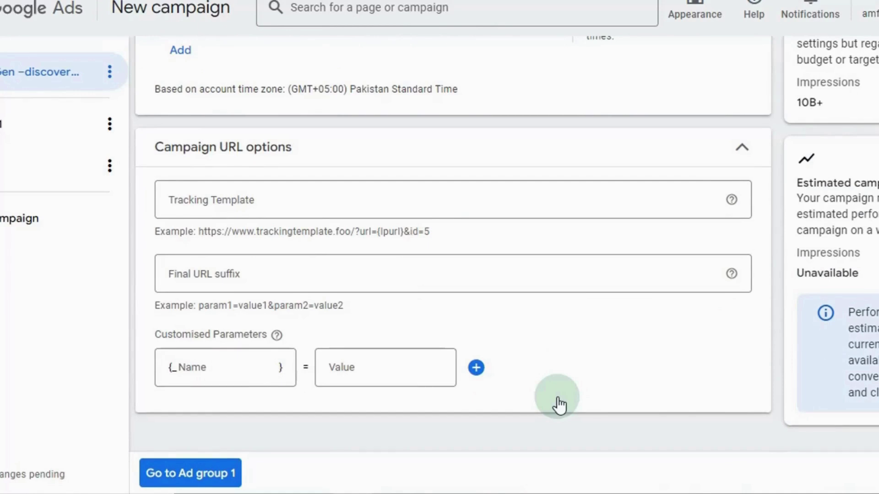
scroll(559, 401, down, 1)
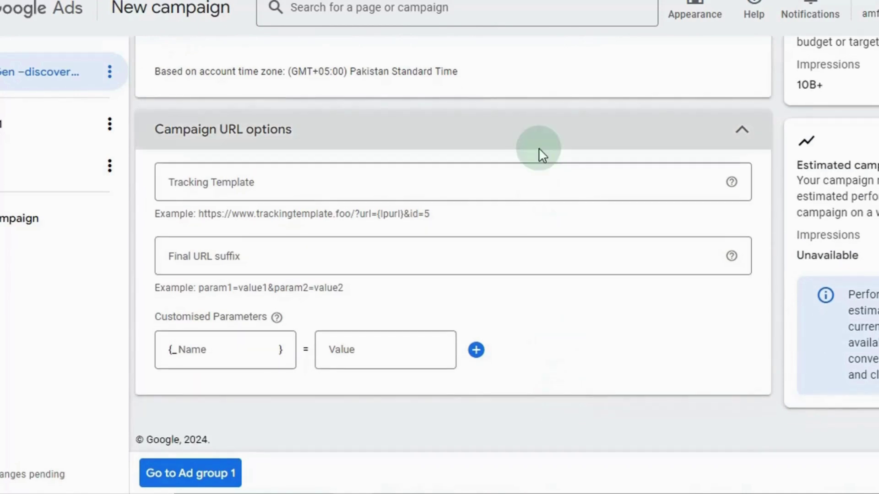
click(539, 147)
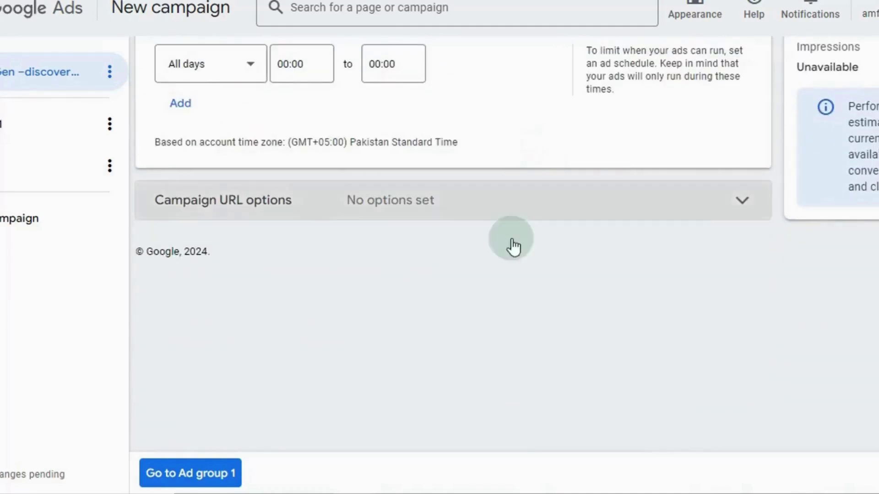
Go to Ad group 1 and reach its name and audience sections
click(218, 480)
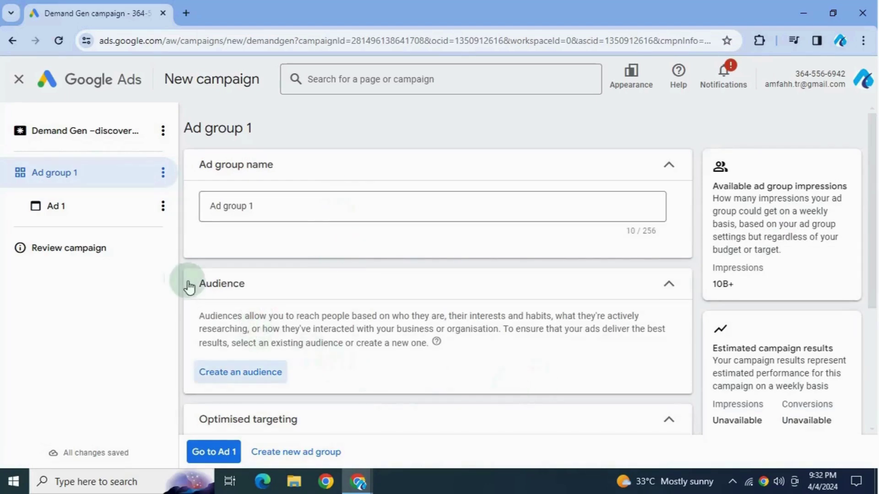
drag(197, 291, 246, 290)
click(289, 303)
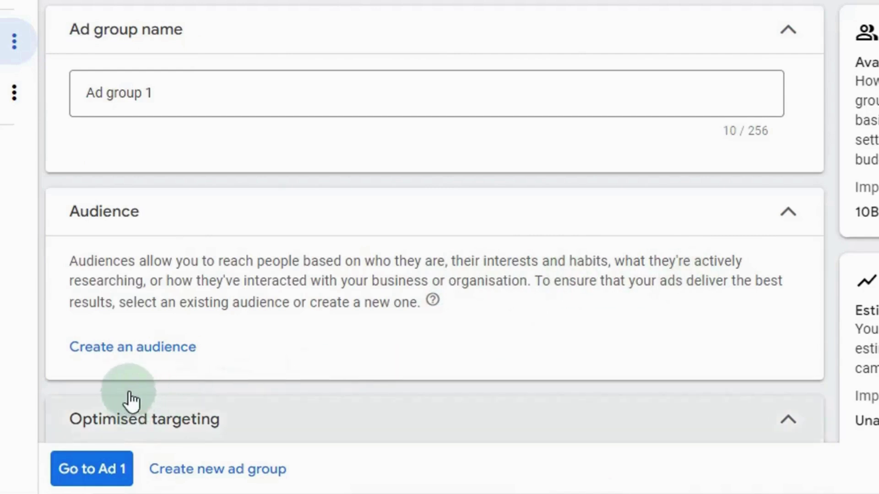
Create an audience named 'demo audience' and start a new custom segment from the Custom segments search
click(143, 349)
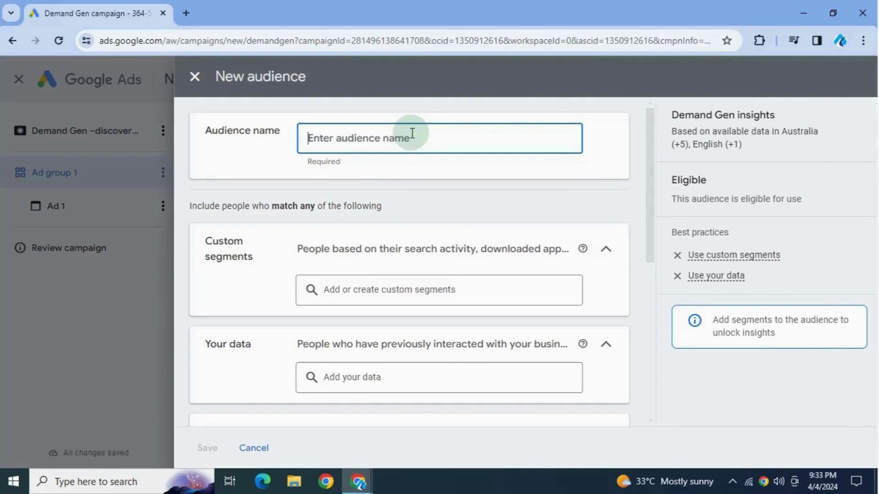
text(de)
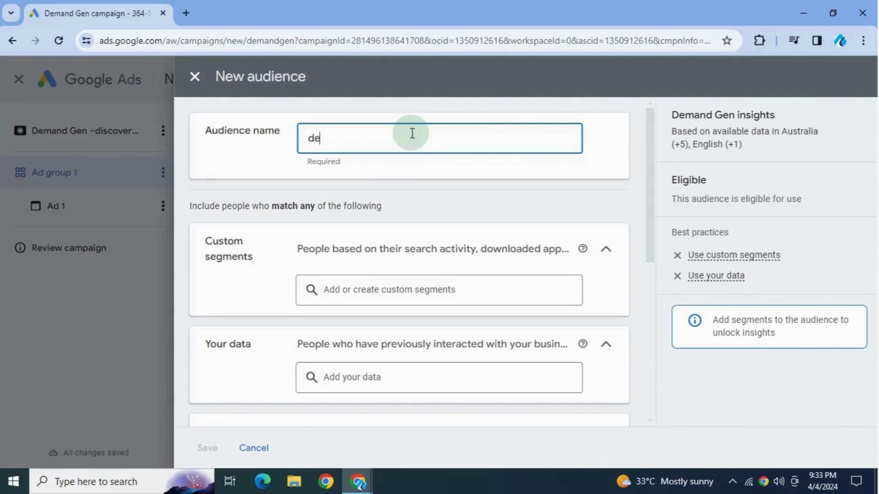
text(mo au)
text(dience)
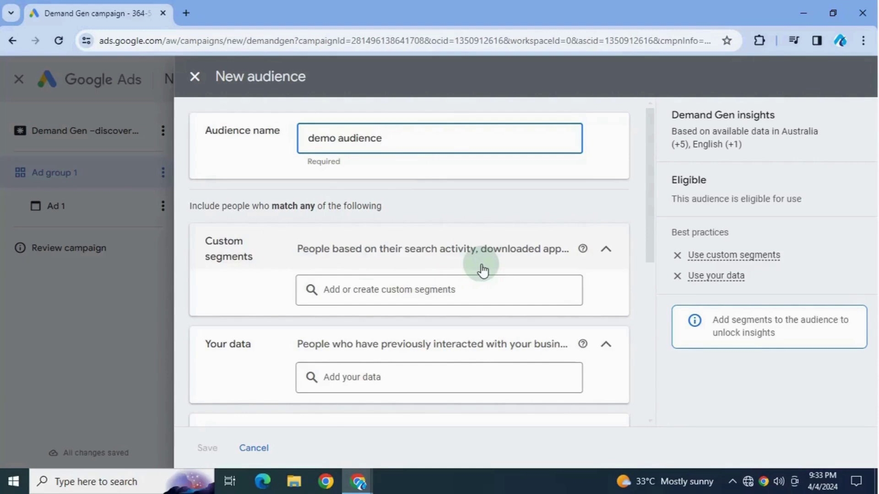
click(518, 284)
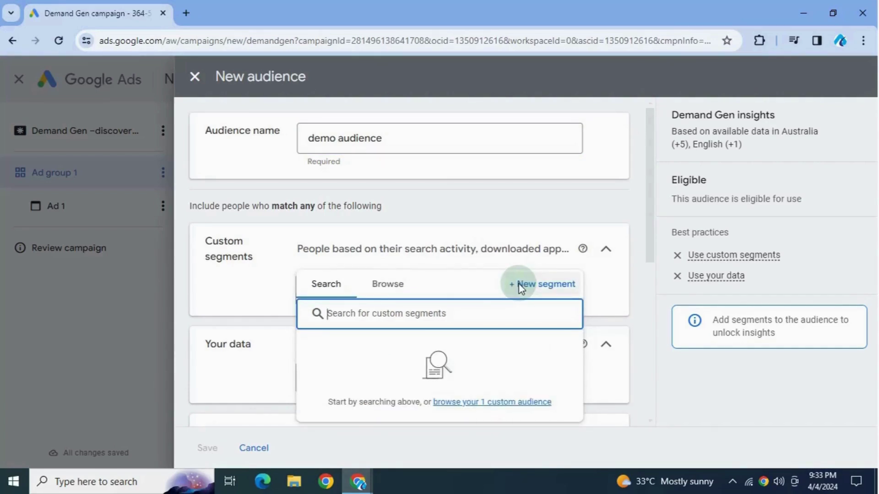
click(391, 287)
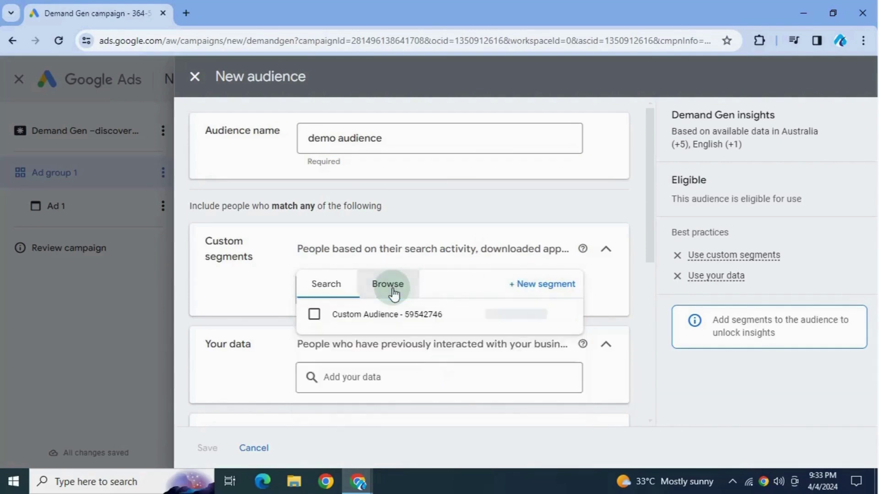
click(327, 289)
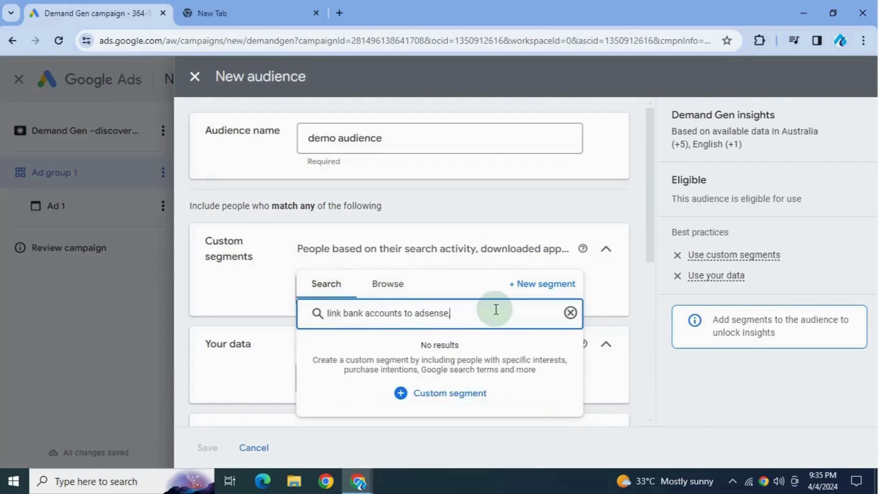
text(,)
key(BackSpace)
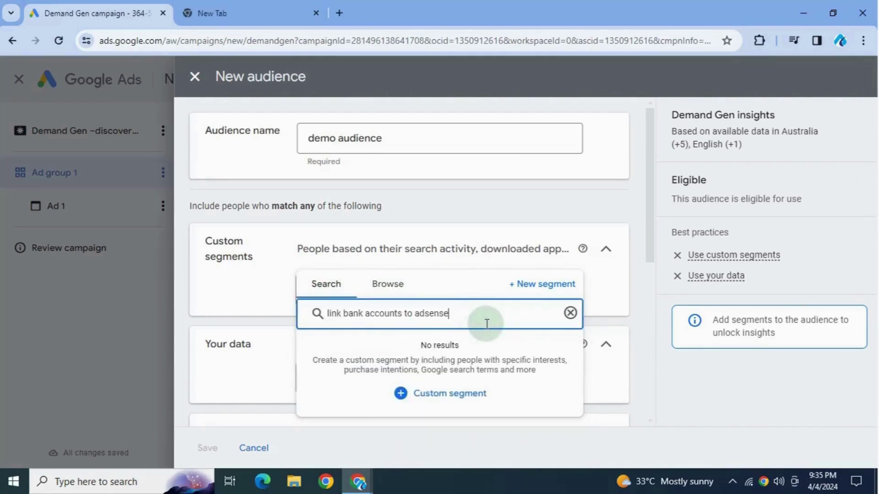
key(BackSpace)
key(ctrl+a)
key(BackSpace)
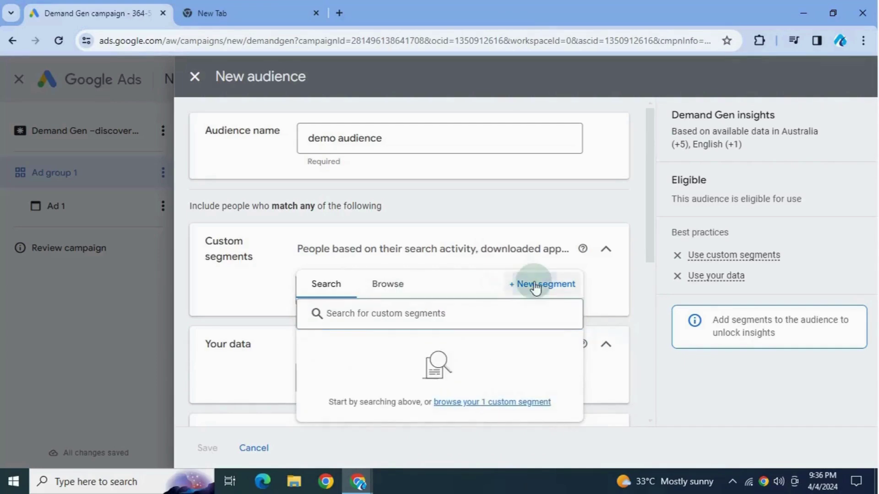
click(535, 284)
Name the segment 'demo segment' and add google ads account creation search terms
click(386, 189)
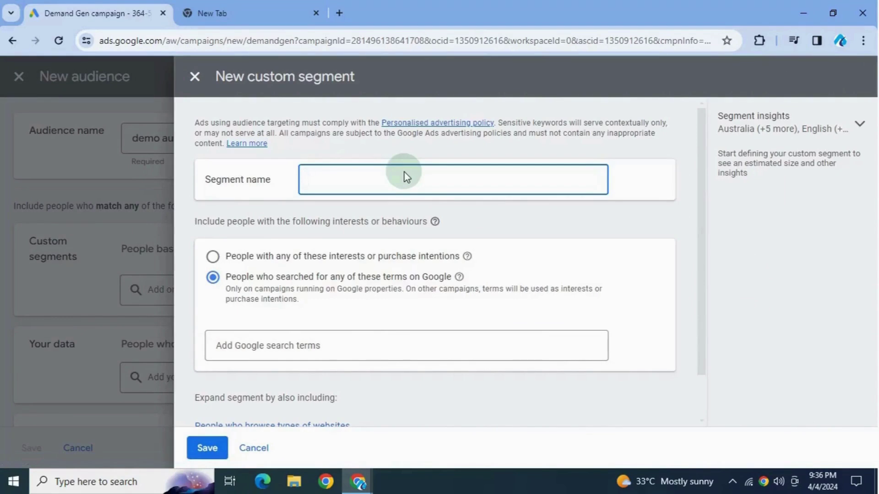
text(demo )
text(segment)
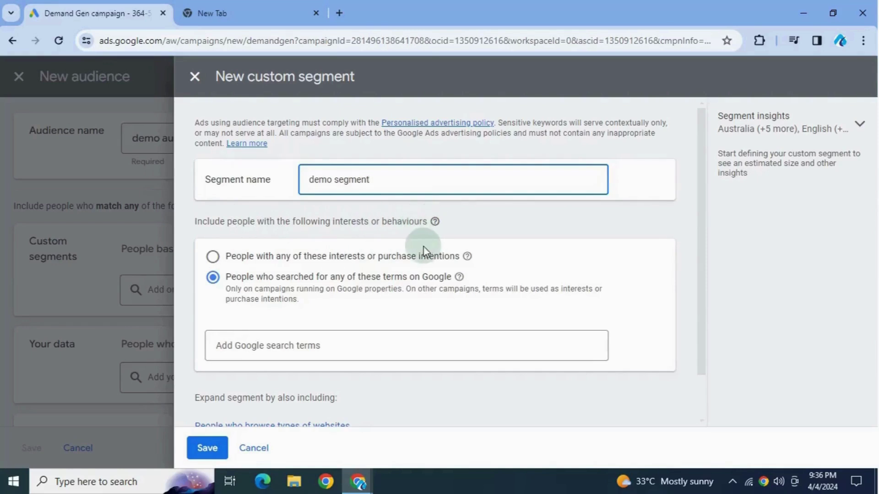
scroll(424, 250, down, 1)
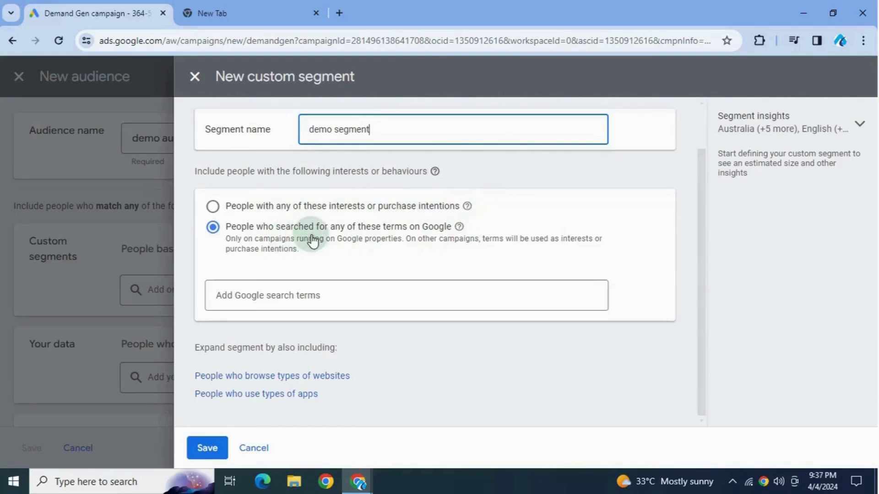
click(374, 293)
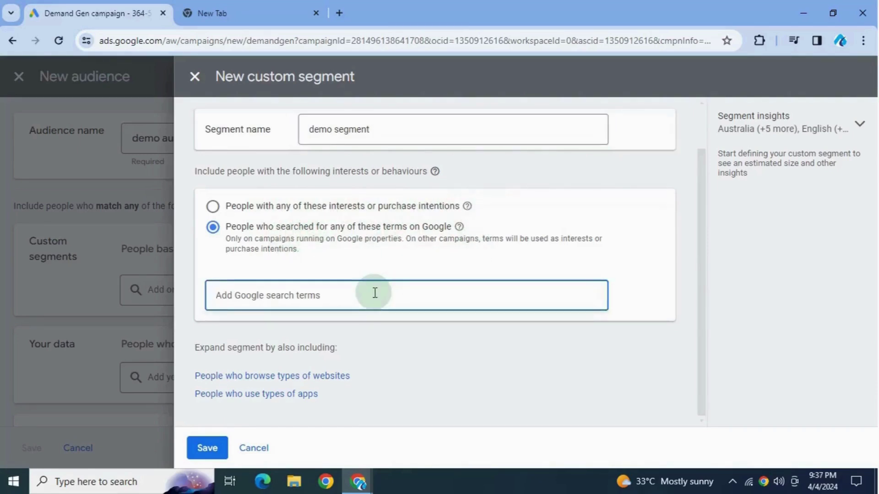
text(c)
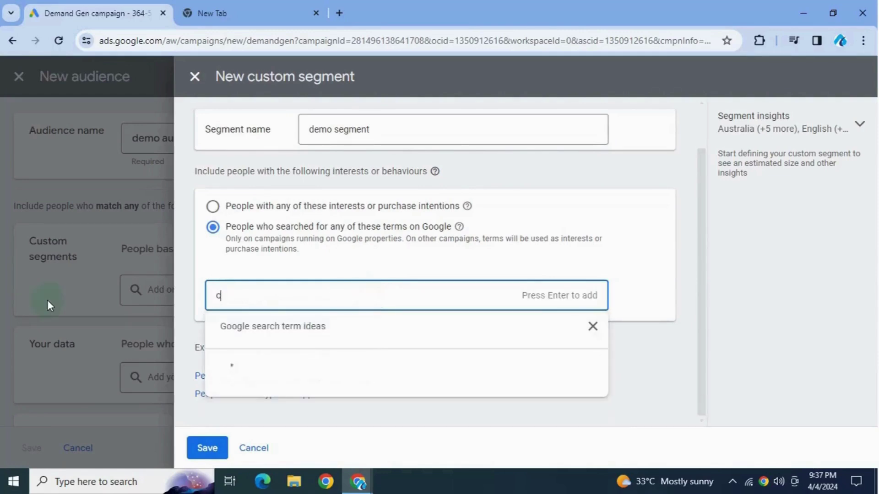
text(reate )
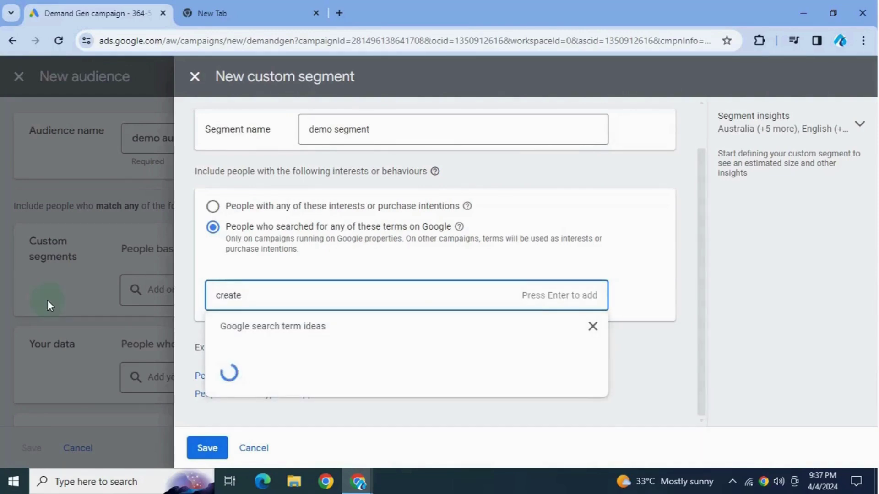
text(google ads account)
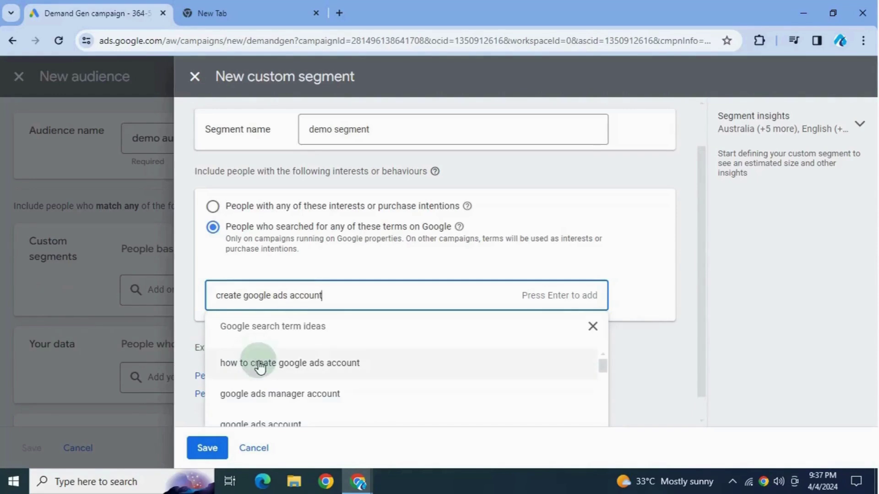
click(275, 363)
click(262, 372)
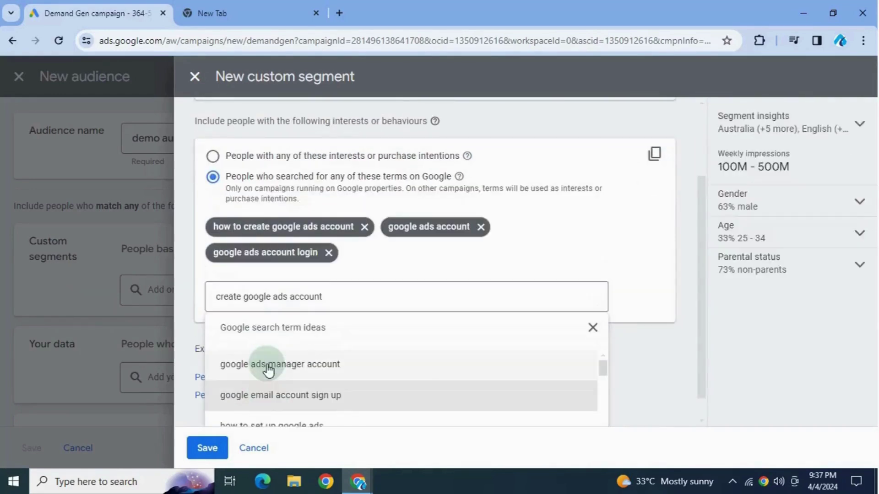
click(268, 368)
Add more suggested terms (create your google account, google account create, google analytics, new google account, create google business account)
click(264, 394)
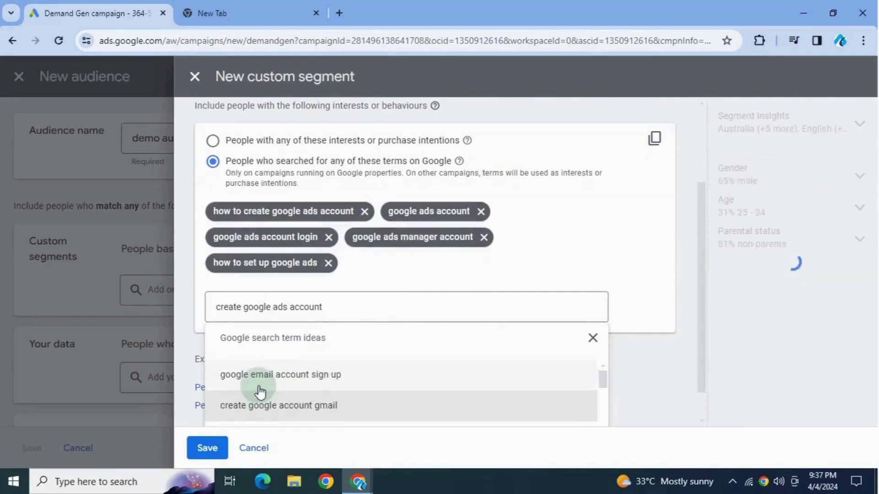
click(236, 406)
scroll(236, 408, down, 1)
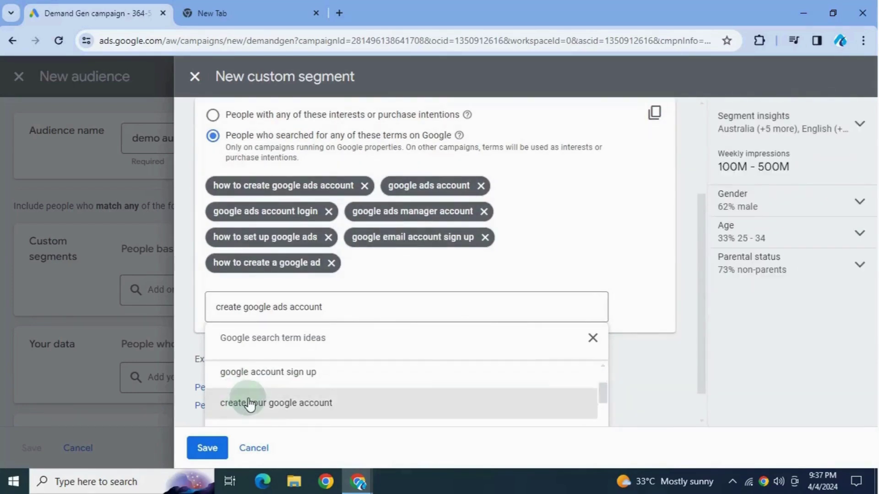
click(245, 403)
scroll(247, 395, down, 1)
click(281, 353)
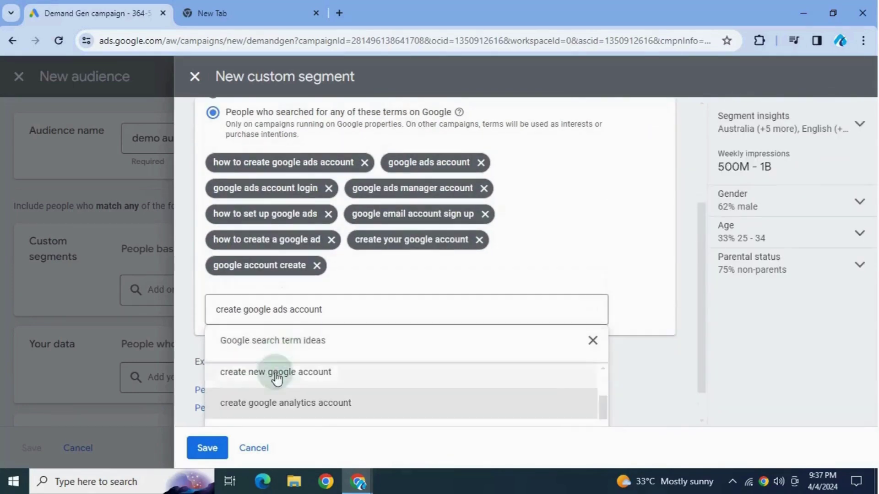
click(257, 400)
click(268, 379)
scroll(246, 412, down, 1)
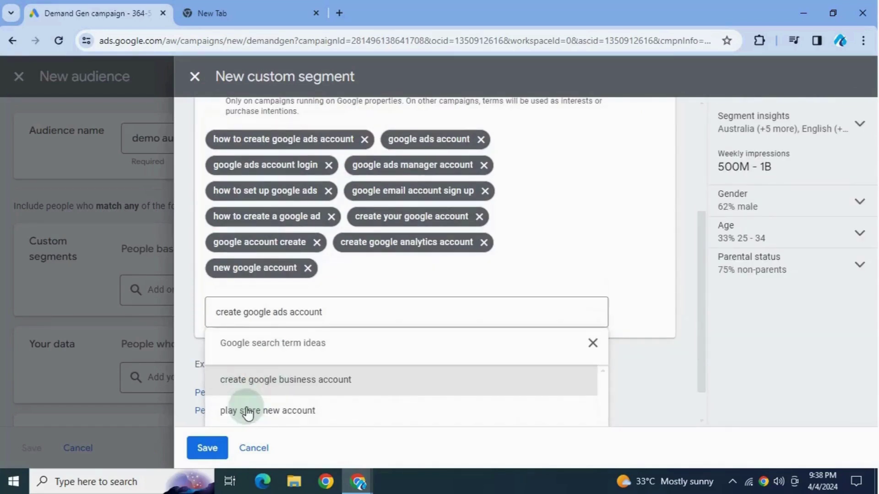
scroll(303, 398, up, 2)
scroll(303, 397, down, 1)
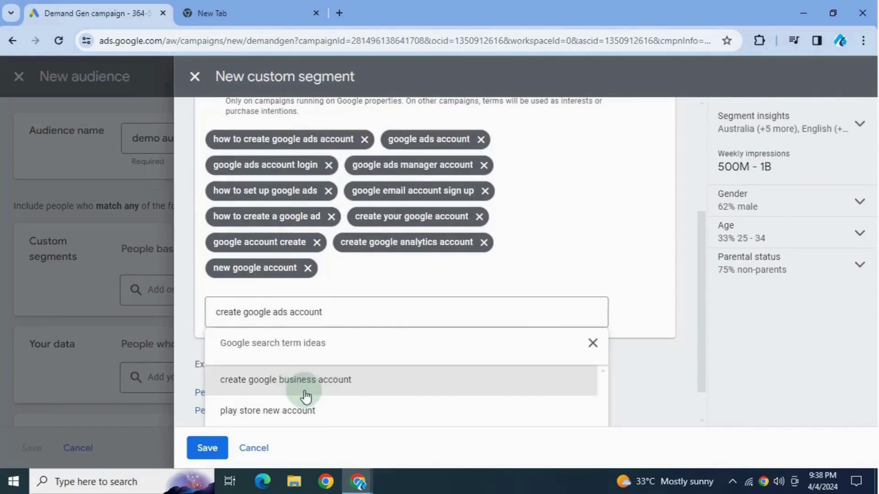
click(304, 393)
scroll(306, 396, up, 1)
scroll(313, 364, up, 2)
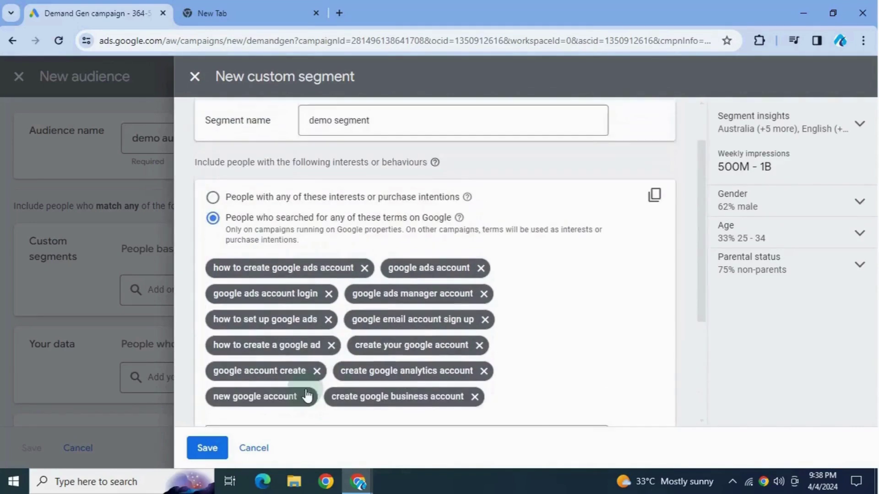
scroll(469, 327, down, 3)
click(673, 282)
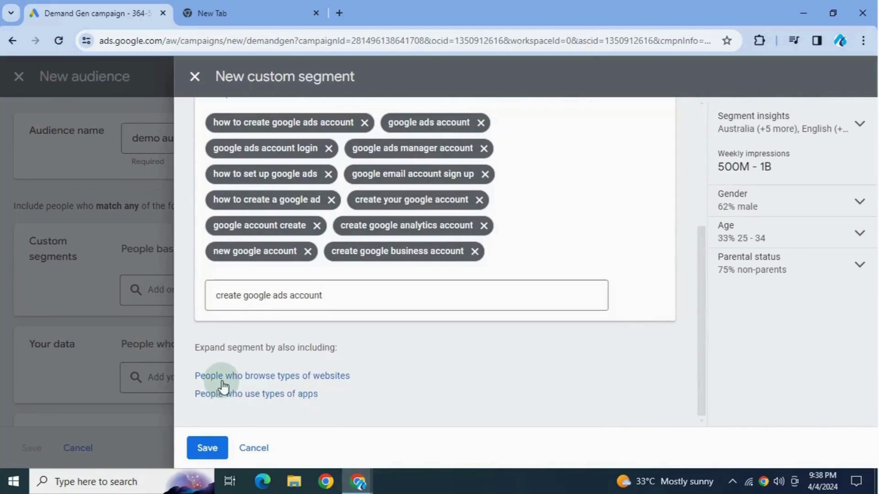
Save the demo custom segment into the audience and expand Interests & detailed demographics
click(208, 450)
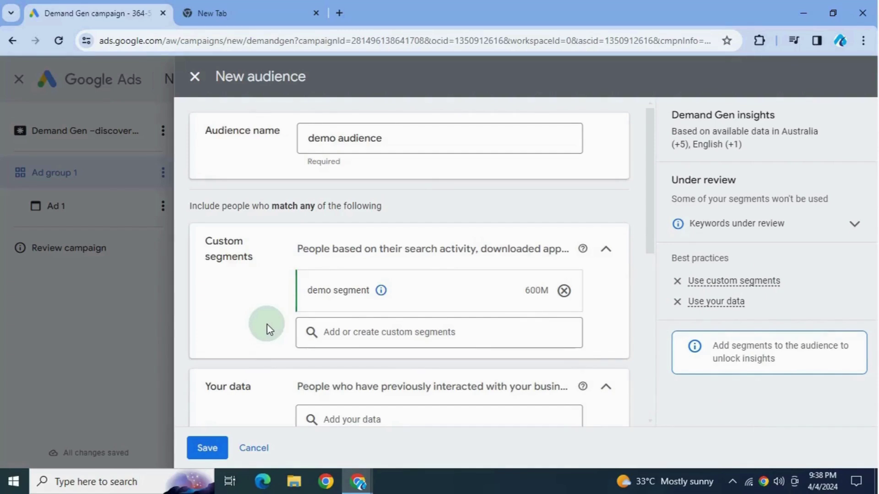
scroll(267, 325, down, 2)
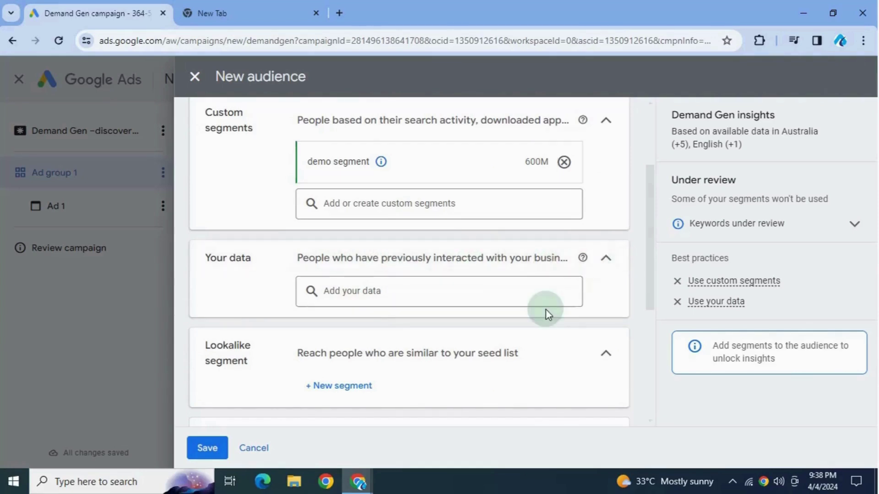
scroll(546, 314, down, 2)
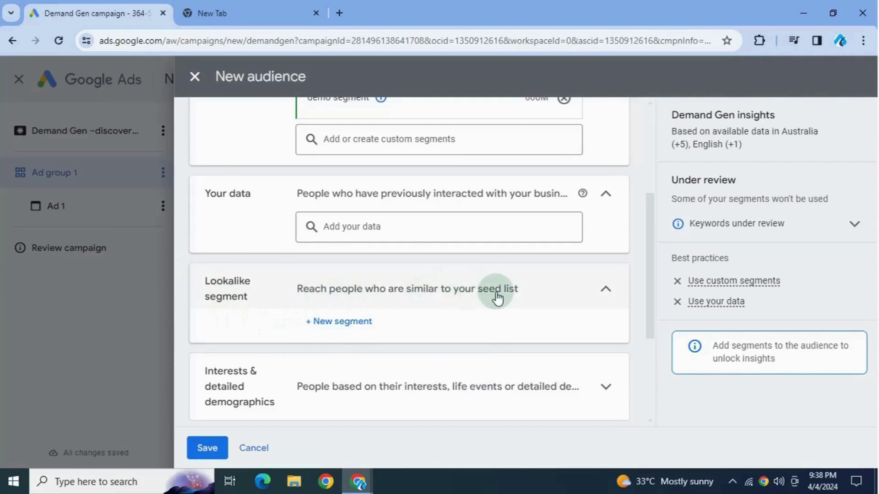
scroll(497, 297, down, 2)
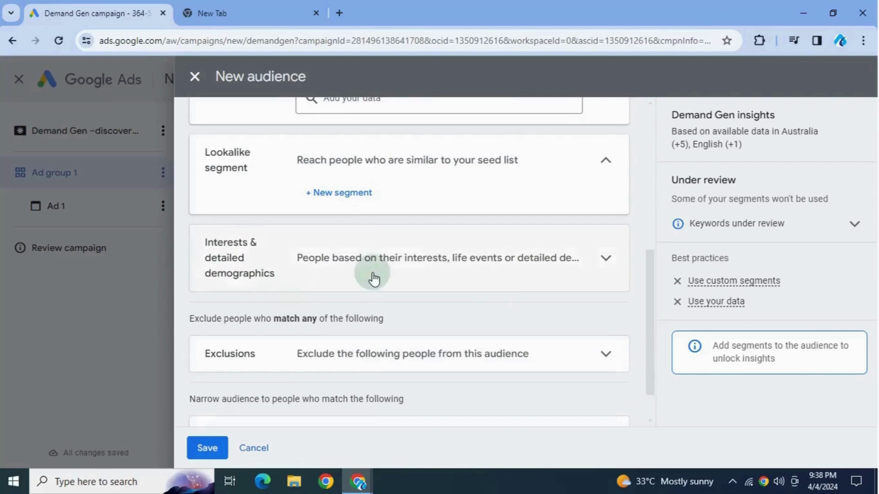
click(403, 274)
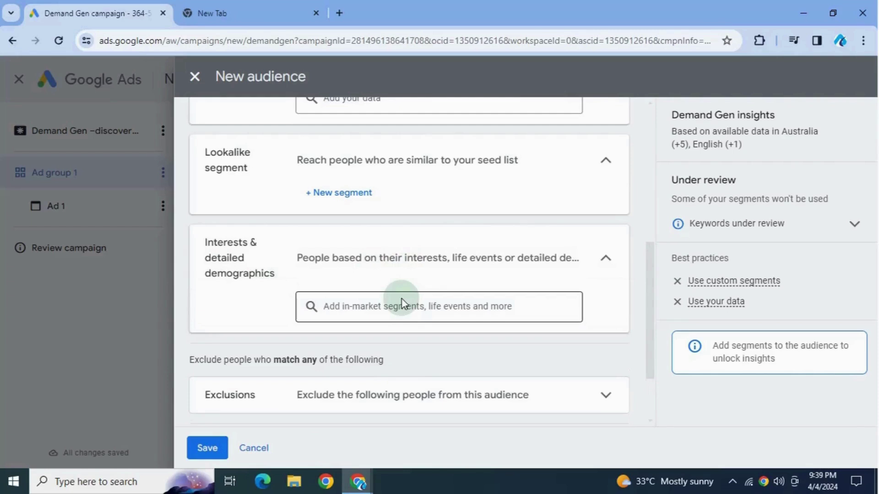
Add the Technology, Social Media Enthusiasts and Advertising & Marketing Services interest segments
click(403, 304)
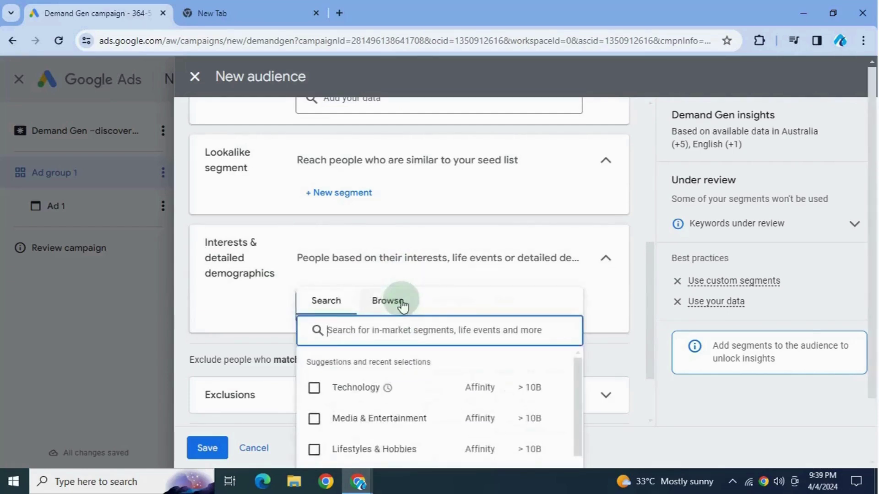
mouse_move(403, 304)
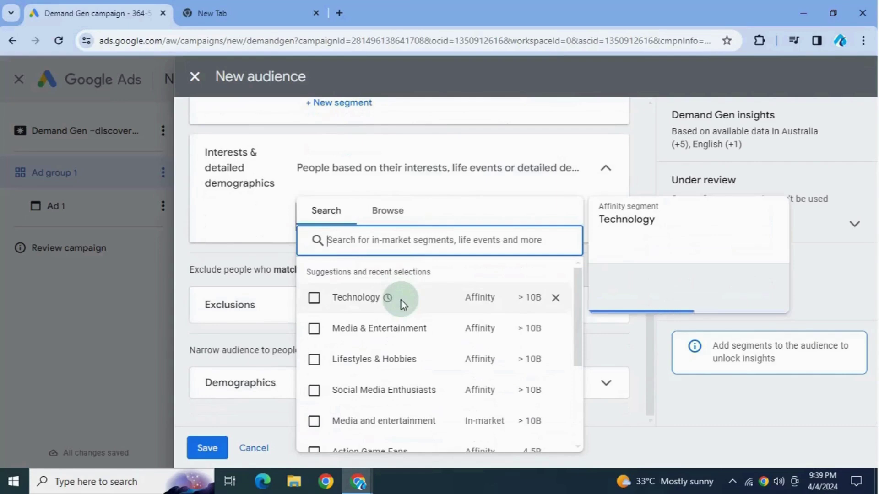
click(315, 298)
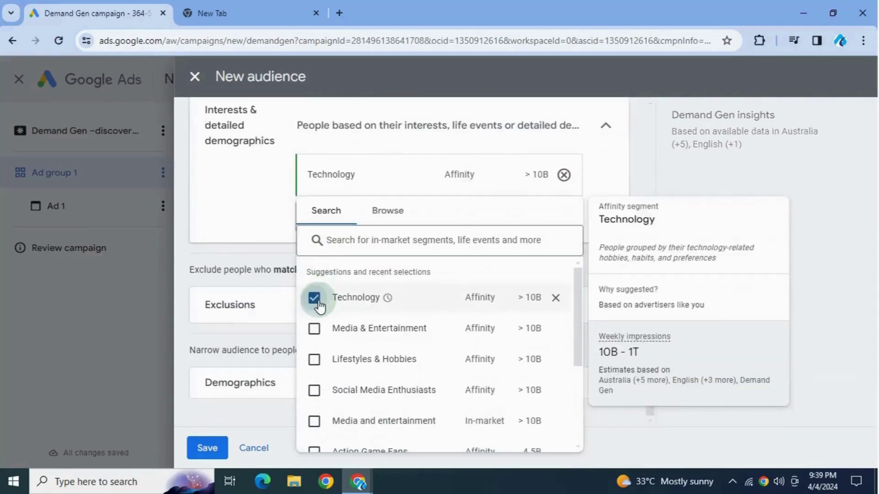
scroll(316, 302, down, 2)
scroll(316, 327, up, 2)
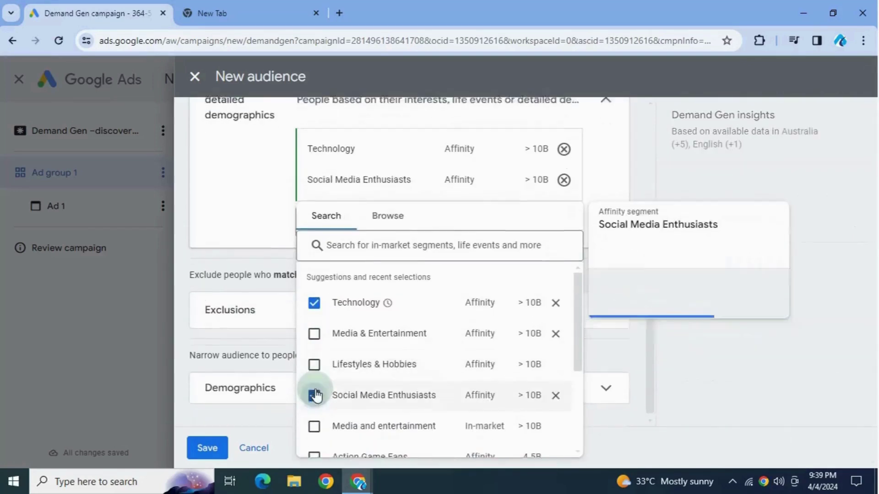
scroll(314, 395, down, 2)
scroll(313, 392, down, 2)
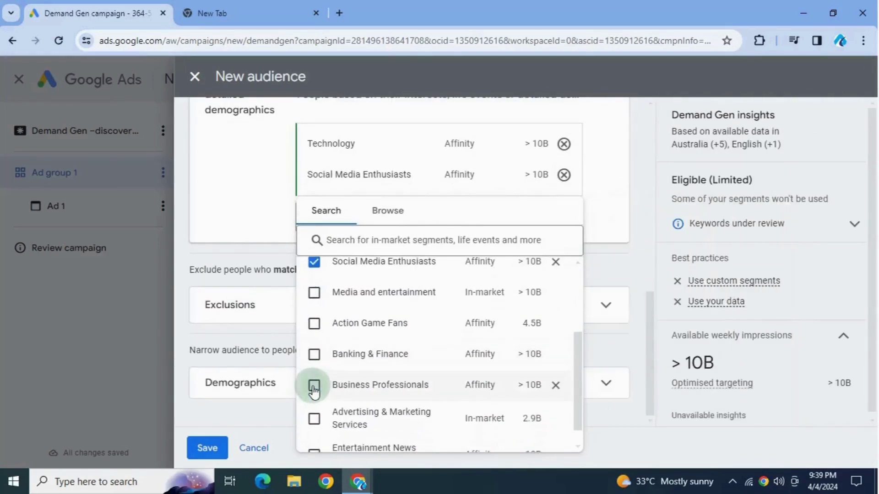
scroll(314, 388, down, 1)
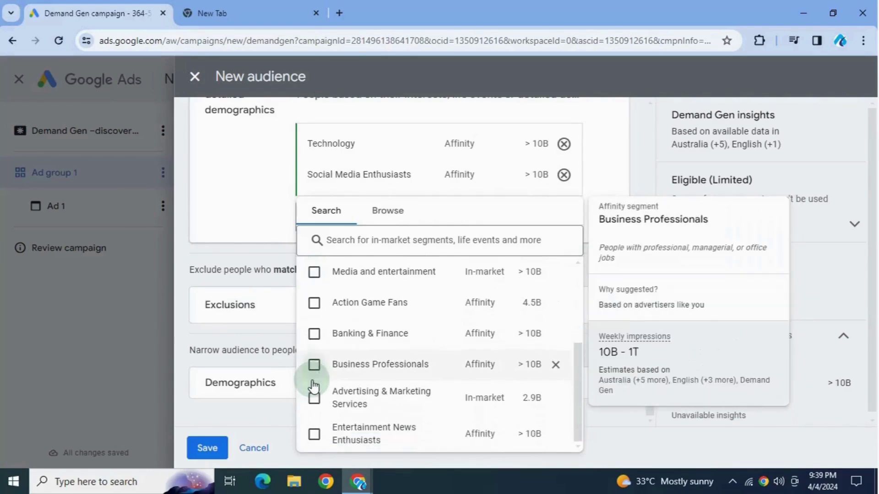
click(313, 399)
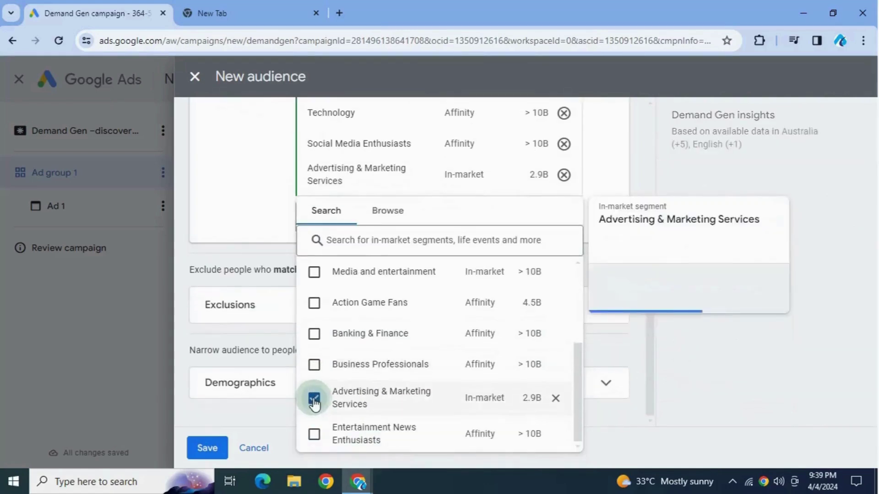
click(239, 249)
scroll(247, 258, up, 3)
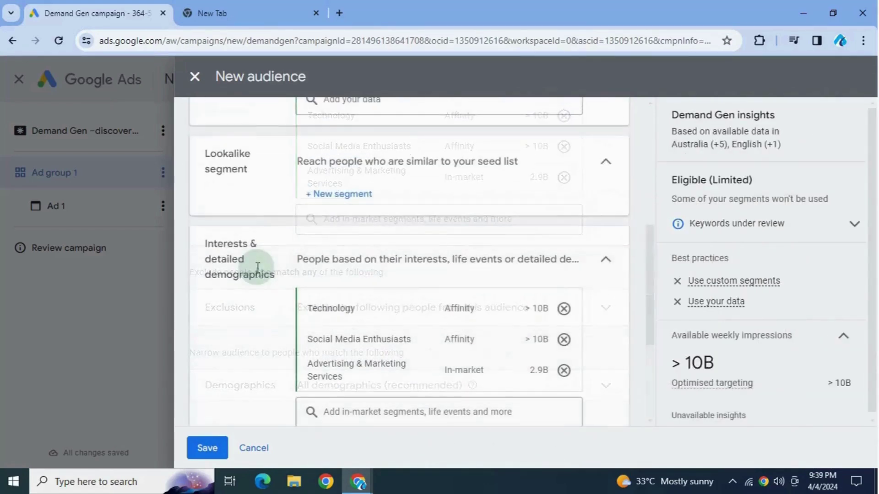
scroll(233, 339, down, 3)
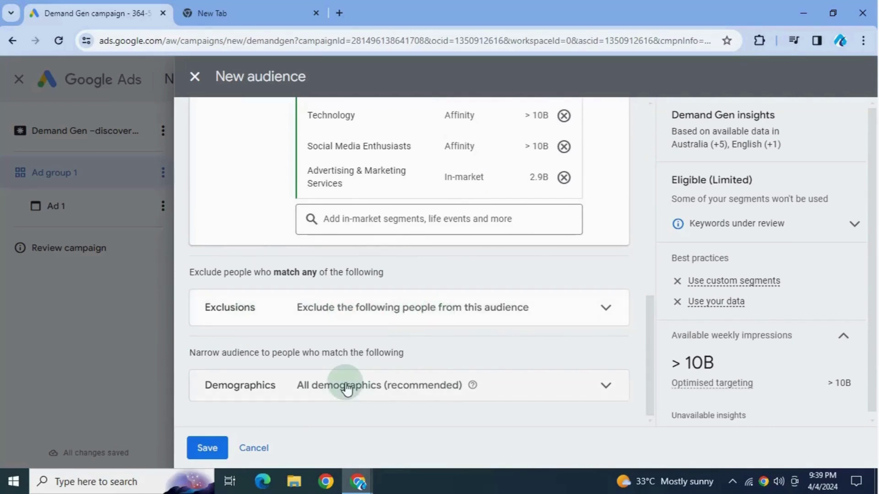
Review the audience Exclusions search and leave it with no segments excluded
click(396, 312)
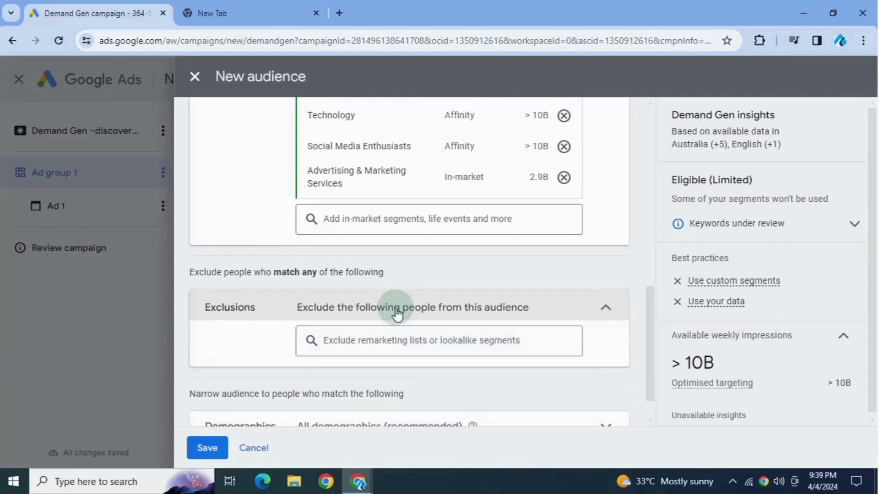
click(393, 341)
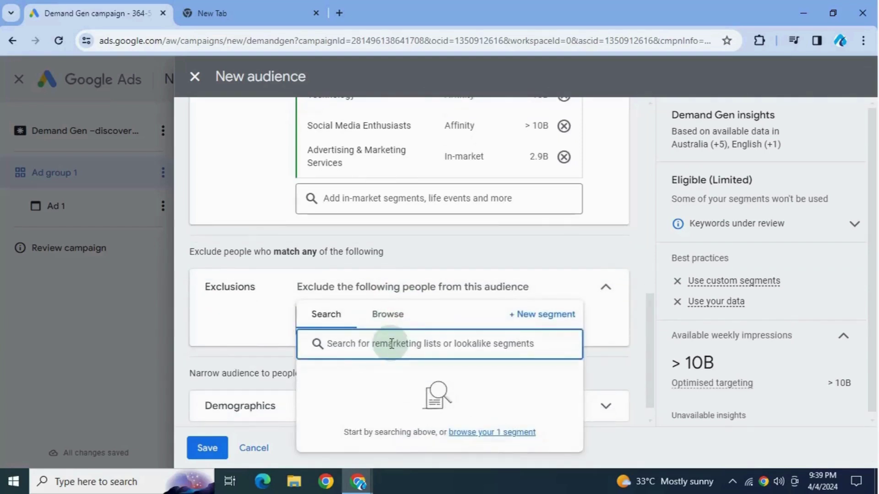
click(236, 323)
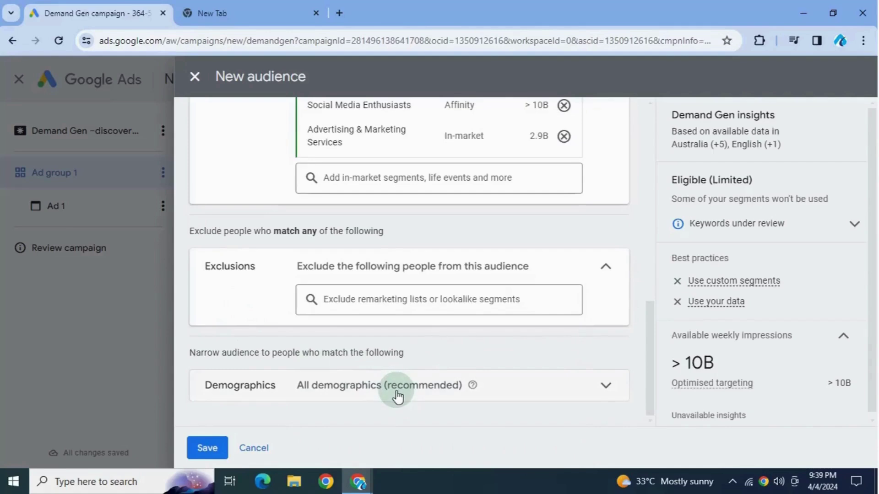
Set the Demographics age range to 18 to 54
click(396, 396)
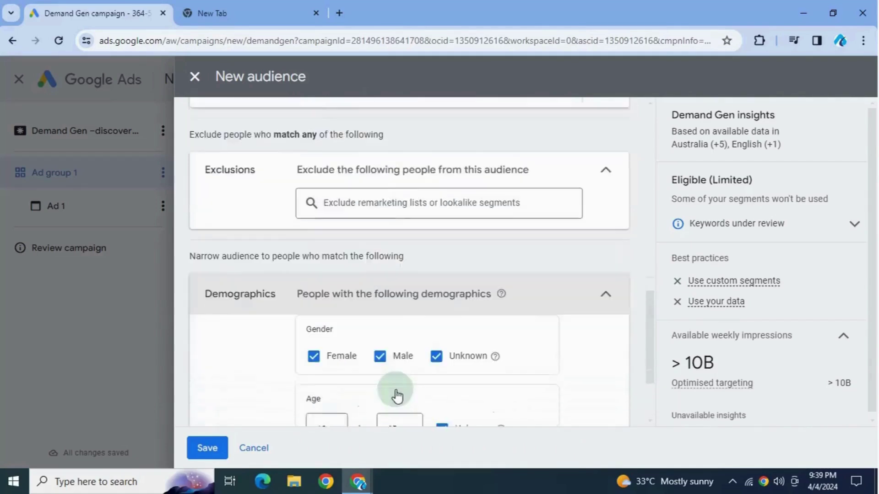
scroll(396, 396, down, 2)
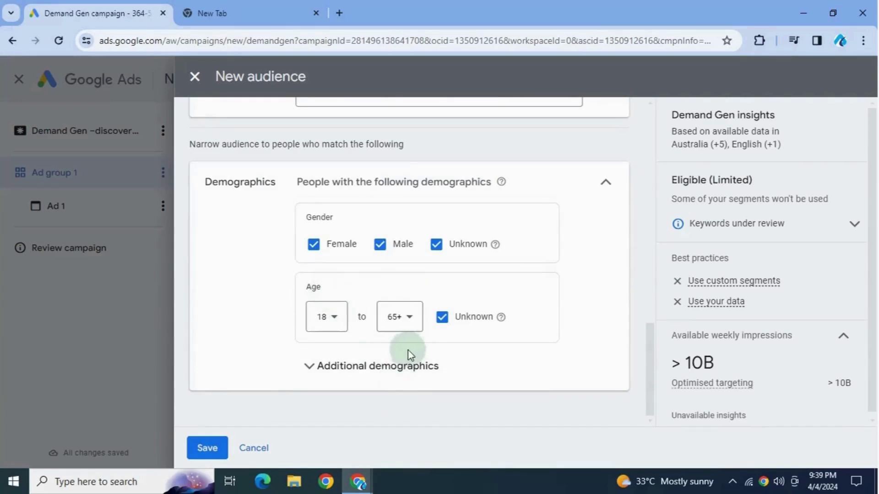
click(396, 318)
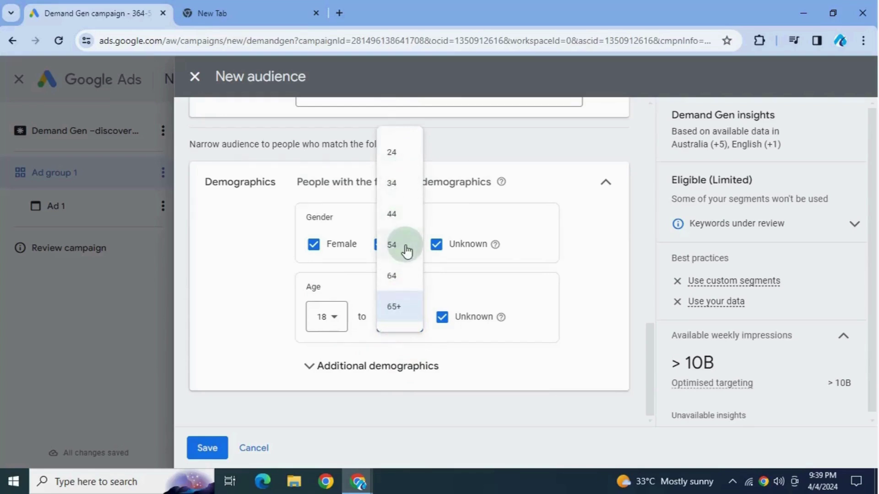
click(406, 252)
scroll(404, 368, down, 1)
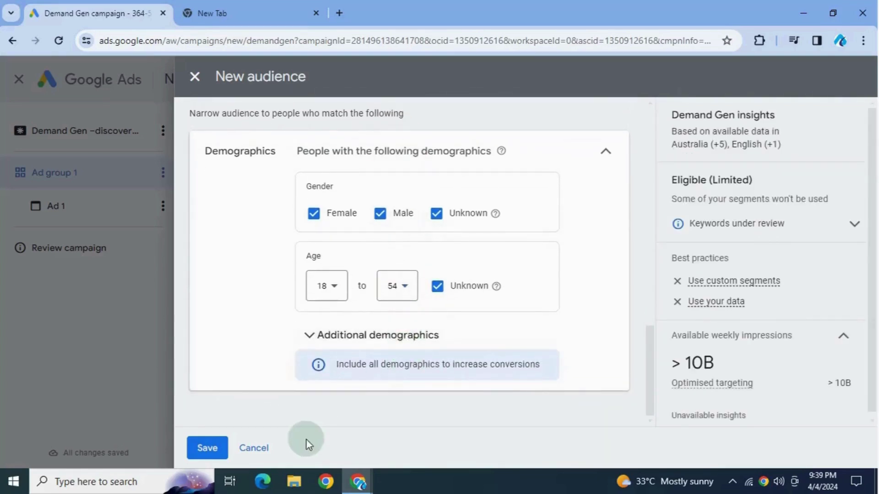
Save the demo audience so Ad group 1 targets it
click(209, 449)
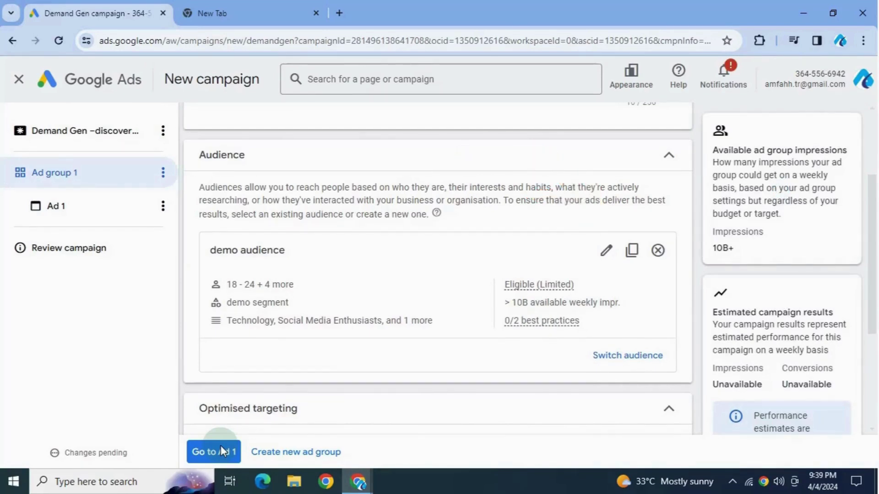
scroll(307, 368, down, 1)
scroll(328, 273, down, 2)
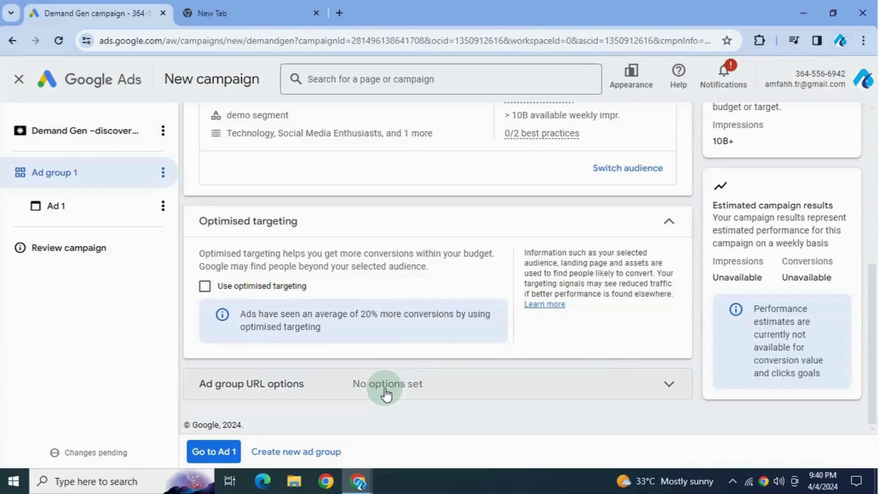
Move on to Ad 1 and rename it to 'Ad 1 Discovery'
click(235, 456)
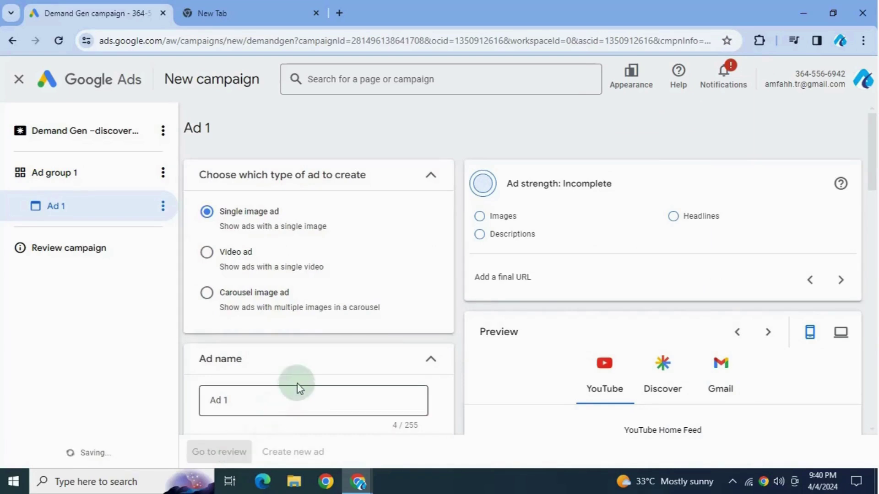
scroll(260, 129, down, 1)
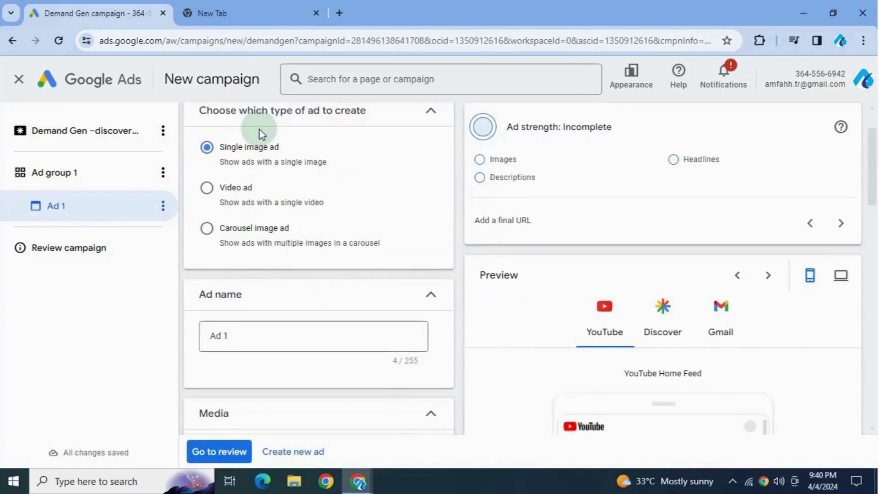
scroll(253, 134, down, 1)
click(261, 272)
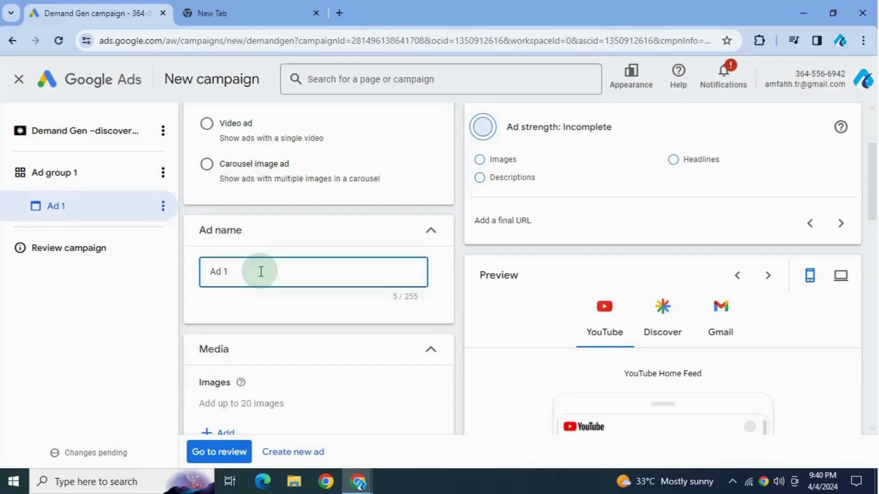
text(Discovery)
click(322, 225)
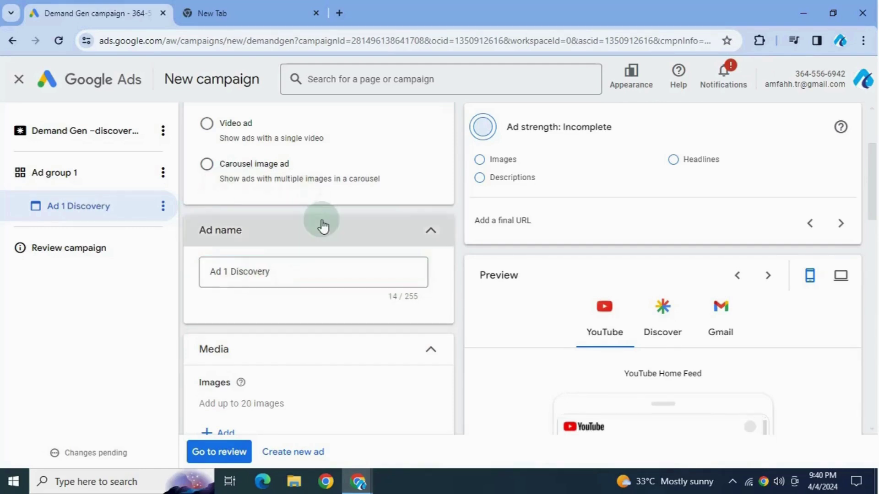
click(321, 225)
scroll(347, 210, up, 1)
scroll(347, 210, up, 2)
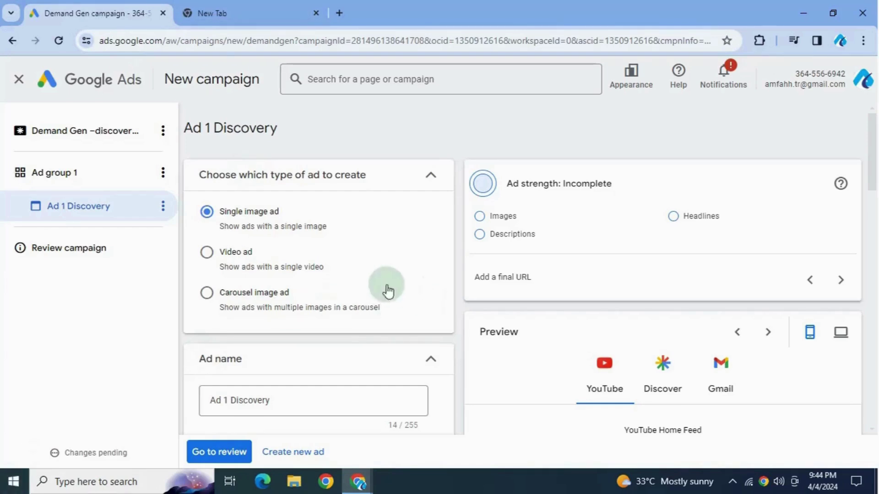
scroll(431, 302, down, 1)
scroll(432, 301, down, 1)
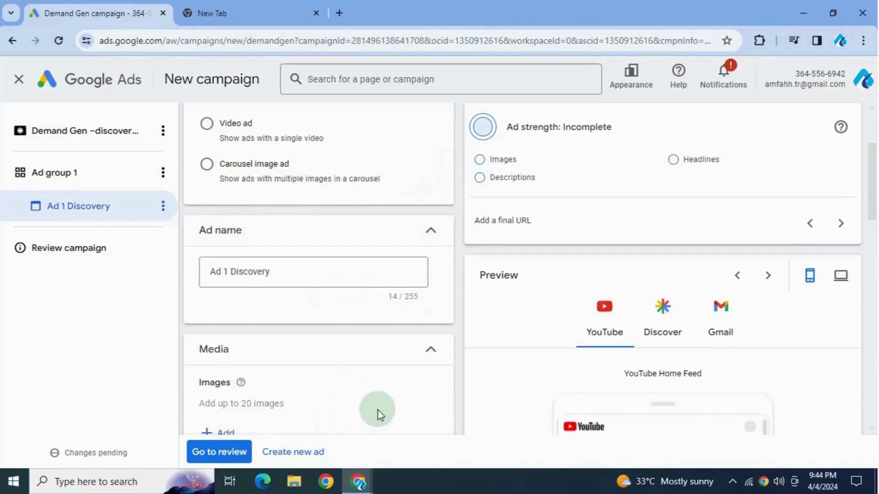
scroll(379, 409, down, 2)
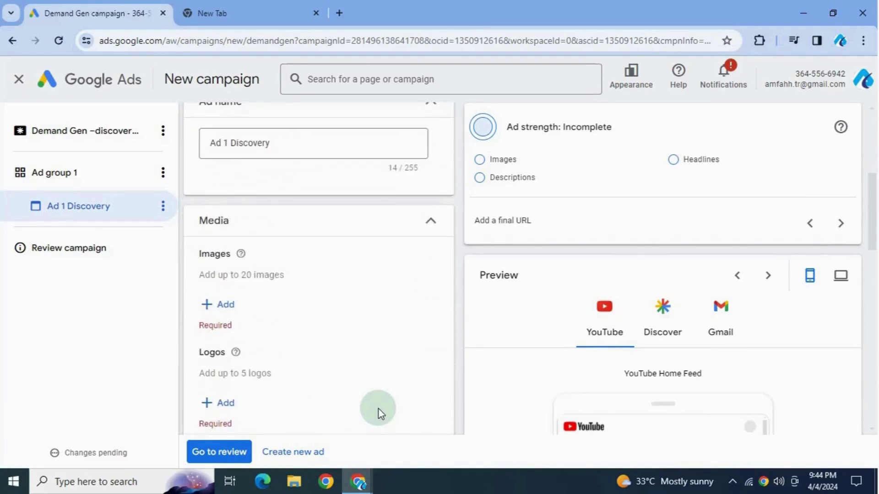
scroll(378, 410, down, 2)
scroll(378, 410, down, 2)
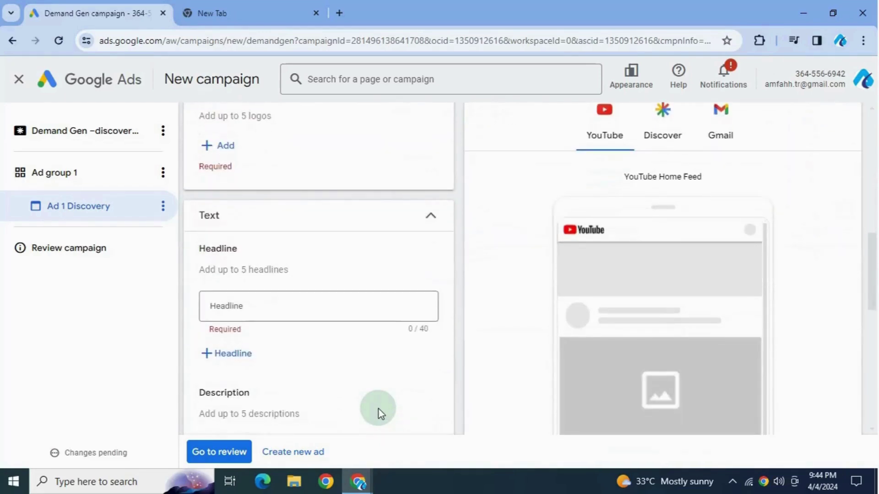
scroll(379, 410, down, 2)
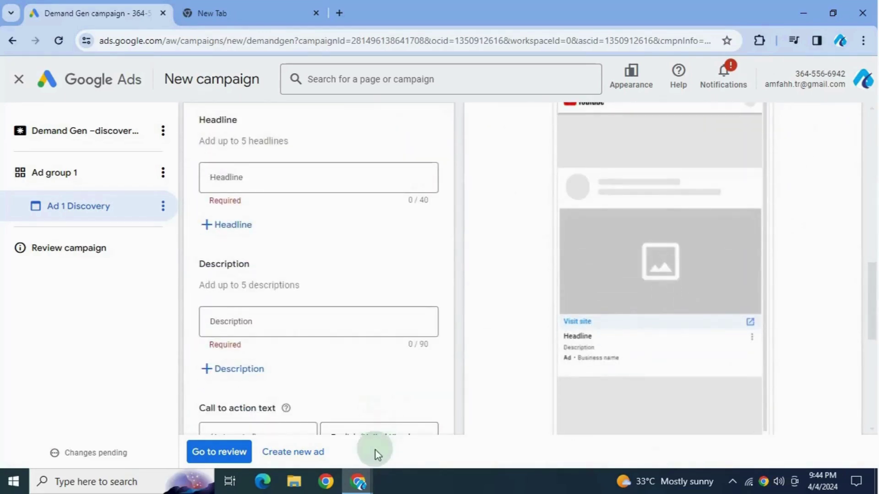
scroll(374, 439, down, 2)
scroll(344, 343, up, 5)
scroll(335, 309, down, 1)
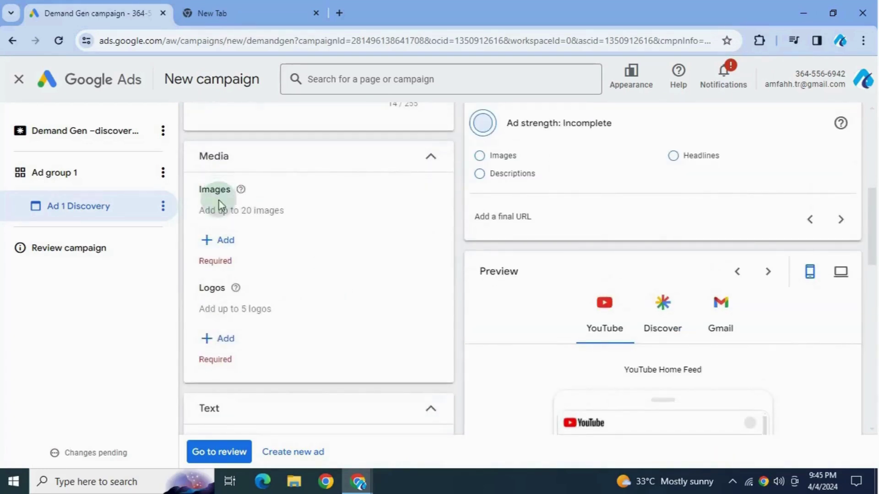
Bring up the image picker from + Add under Images
click(227, 241)
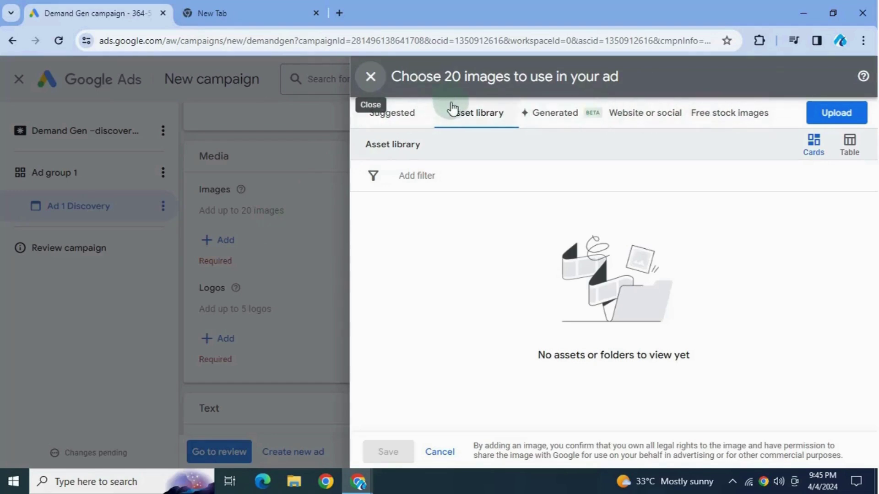
Upload from the computer and Ctrl-select twenty thumbnail images in Downloads
click(845, 108)
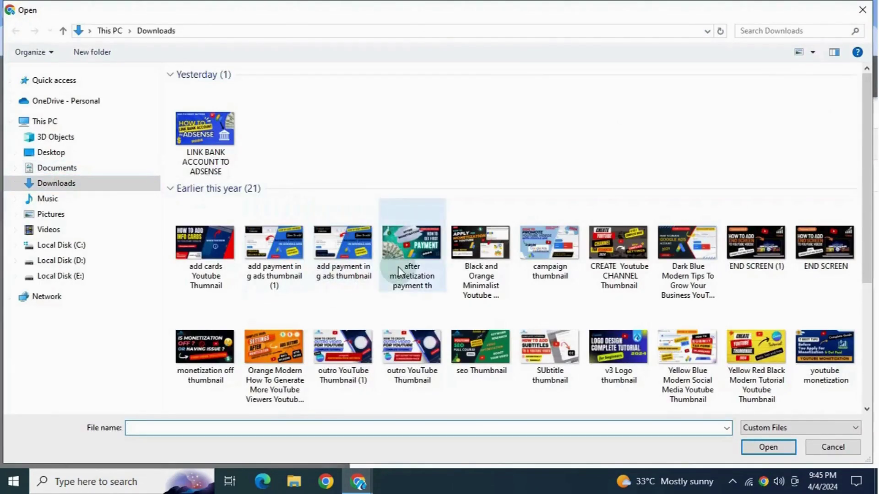
click(692, 268)
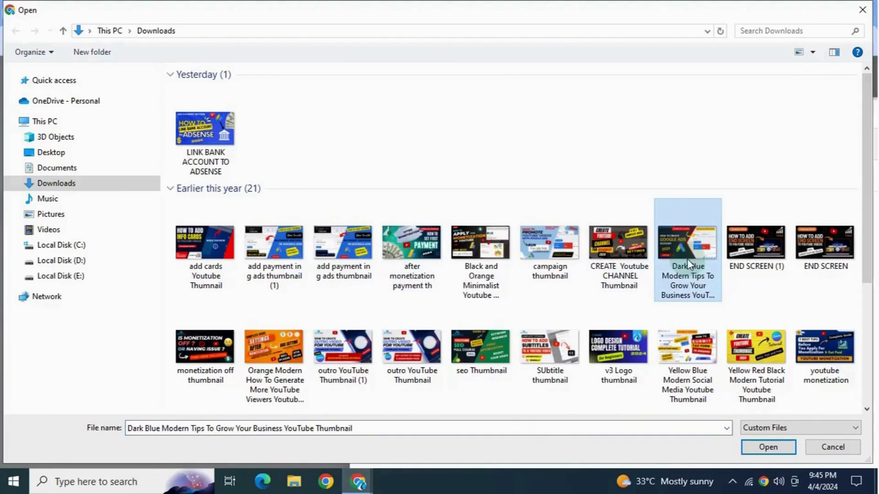
scroll(687, 259, down, 3)
scroll(689, 256, up, 3)
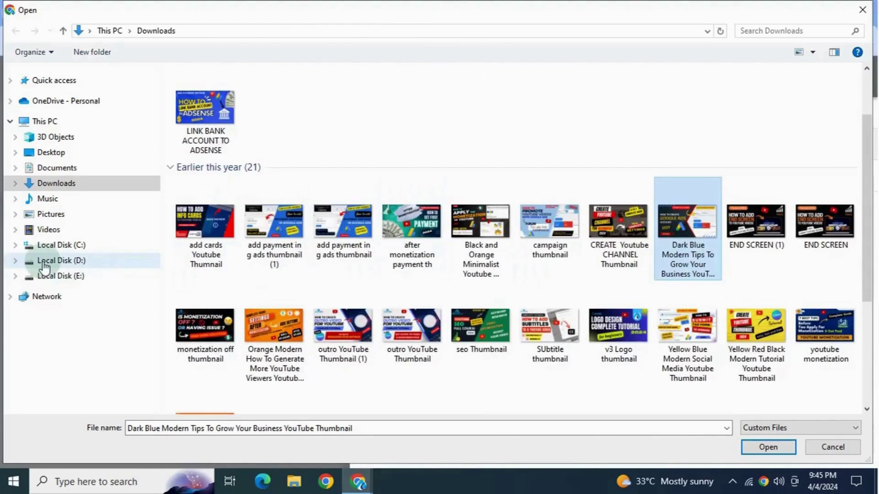
click(313, 243)
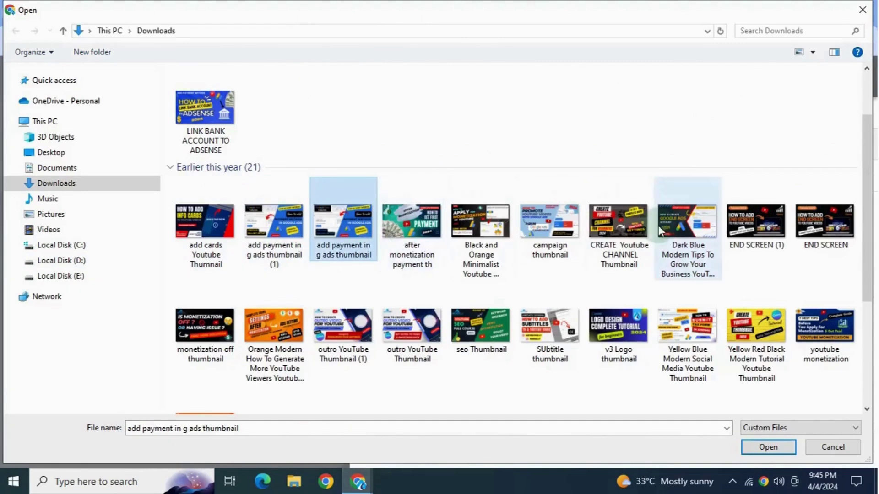
click(671, 222)
ctrl+click(746, 206)
ctrl+click(811, 216)
ctrl+click(618, 220)
ctrl+click(550, 219)
ctrl+click(480, 220)
ctrl+click(412, 226)
ctrl+click(343, 227)
ctrl+click(206, 226)
ctrl+click(275, 330)
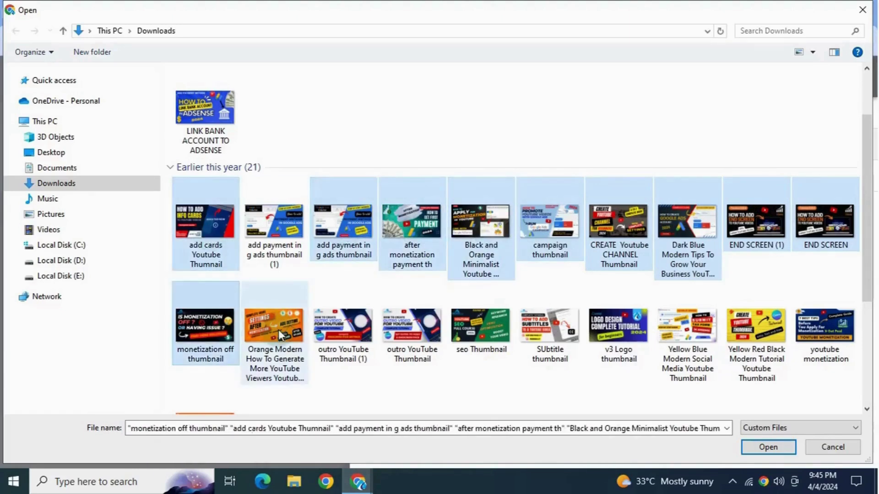
ctrl+click(412, 330)
ctrl+click(619, 330)
ctrl+click(687, 326)
ctrl+click(756, 326)
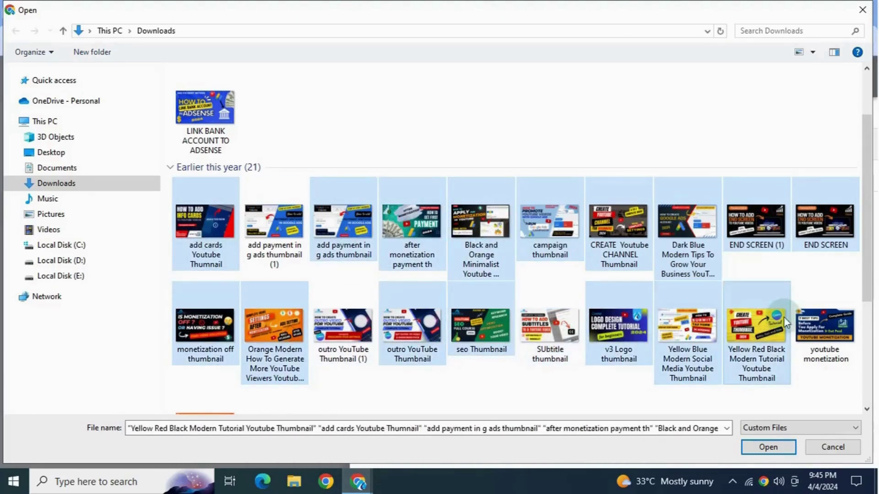
ctrl+click(824, 327)
Upload the twenty selected thumbnails and save them to the ad's Images section
click(753, 450)
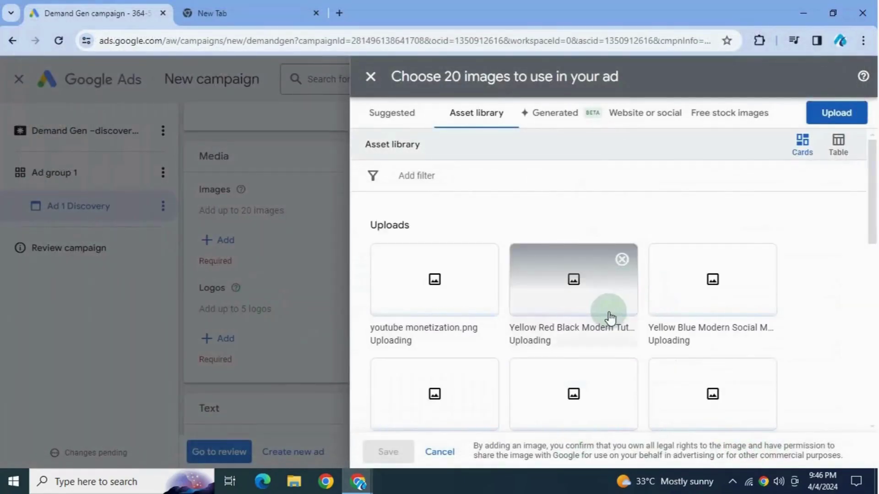
scroll(608, 316, down, 2)
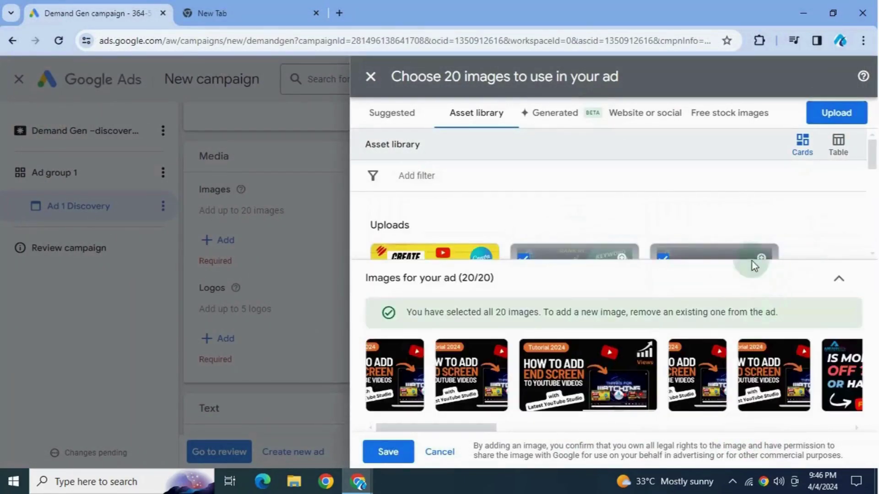
scroll(750, 254, down, 2)
scroll(750, 254, down, 1)
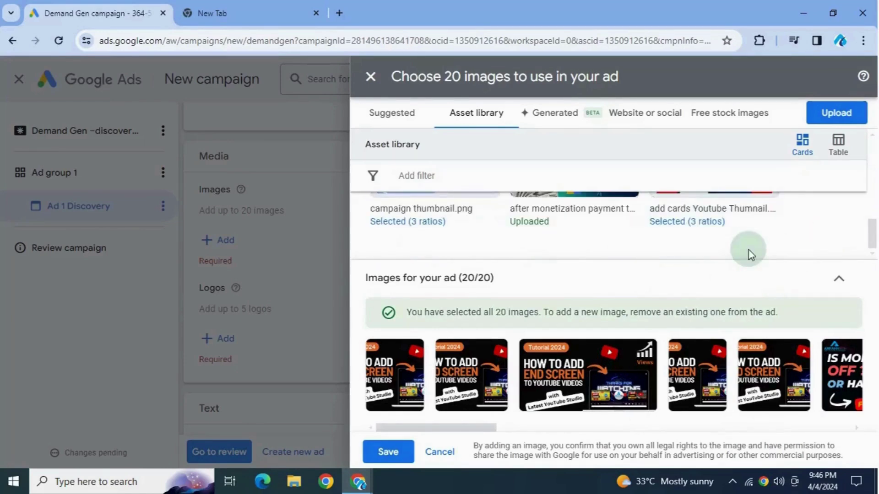
click(395, 455)
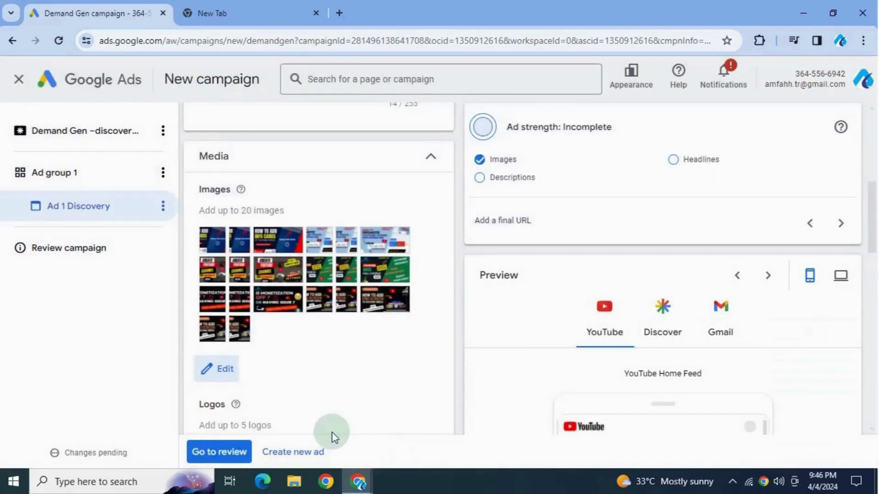
scroll(337, 416, down, 1)
scroll(277, 409, down, 1)
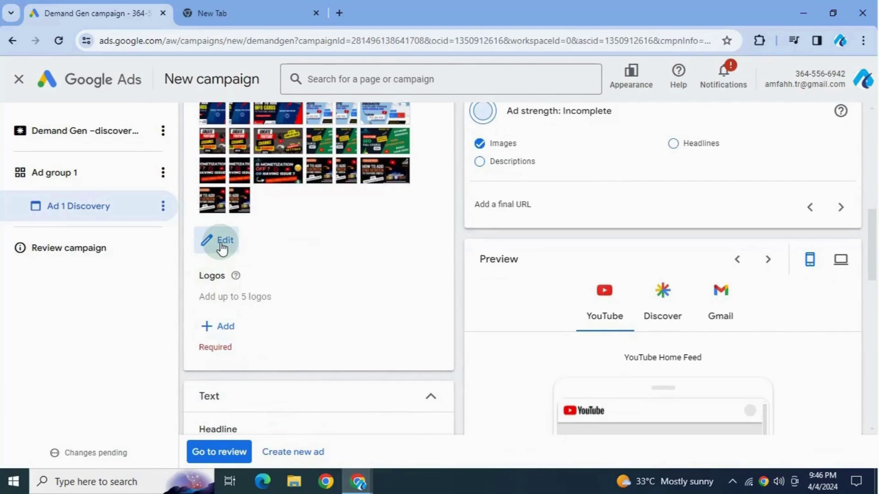
click(219, 328)
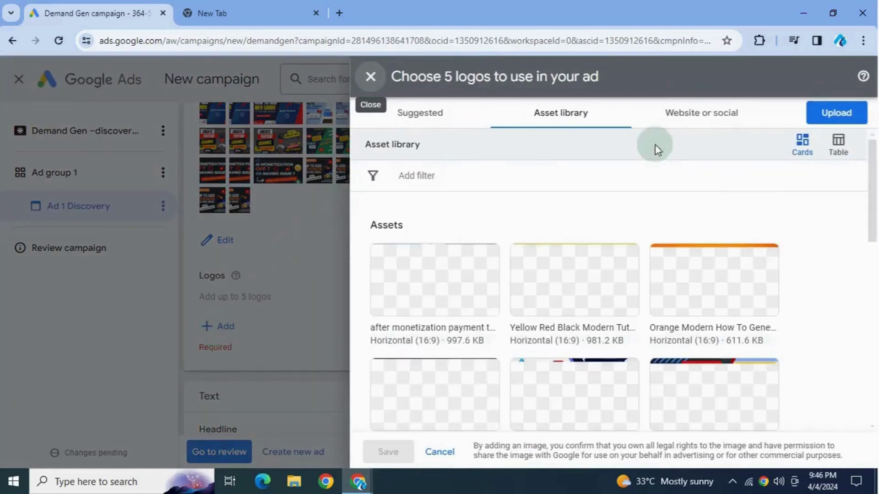
Upload the three AMFAHHTech logo files from the Desktop folder
click(838, 114)
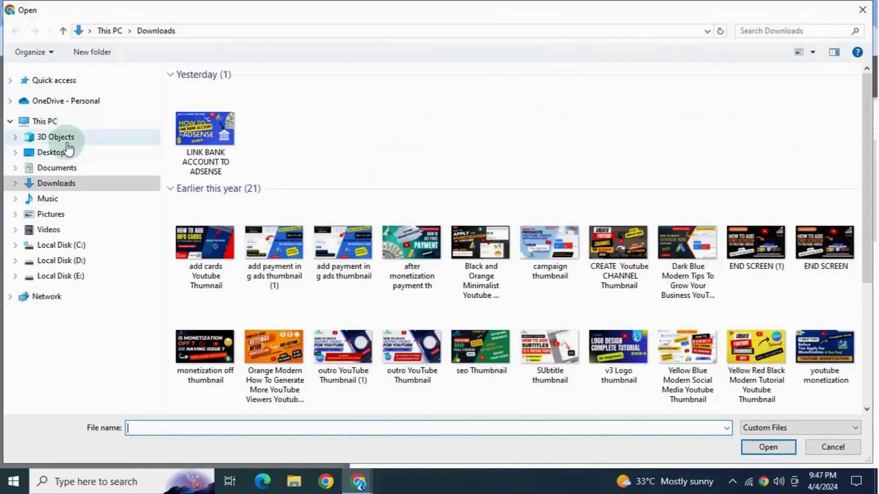
click(62, 155)
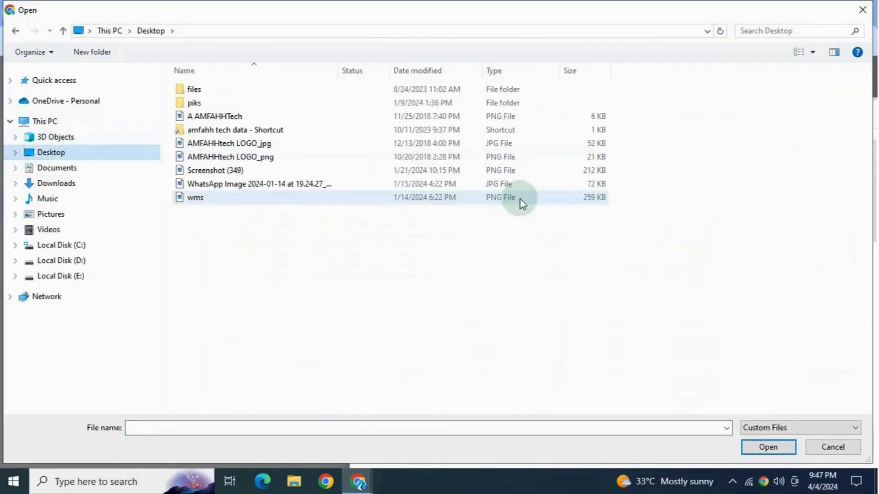
click(217, 159)
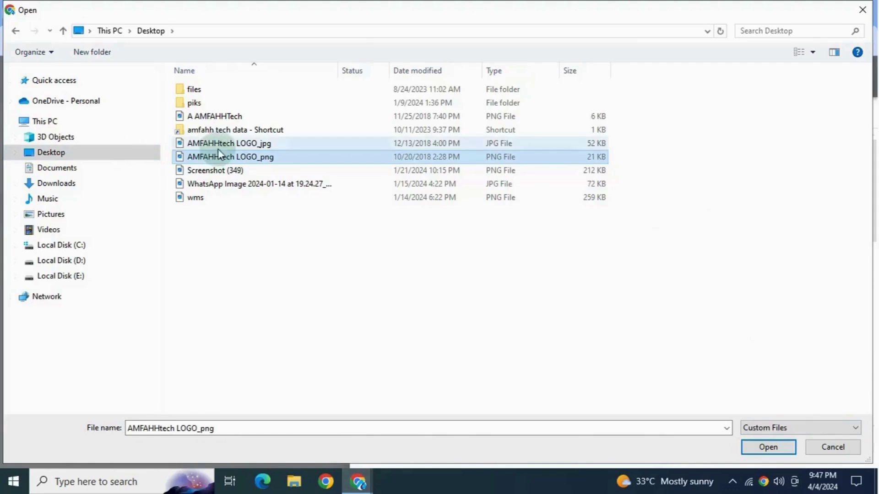
ctrl+click(224, 143)
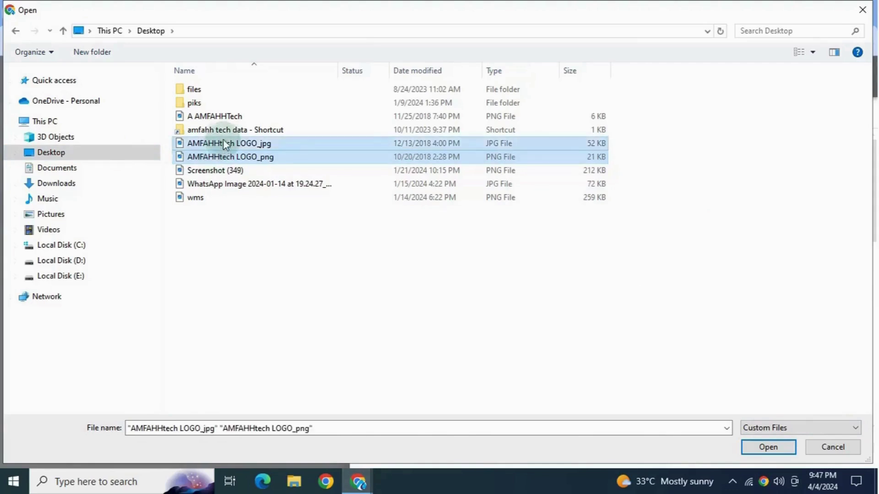
ctrl+click(221, 116)
click(776, 449)
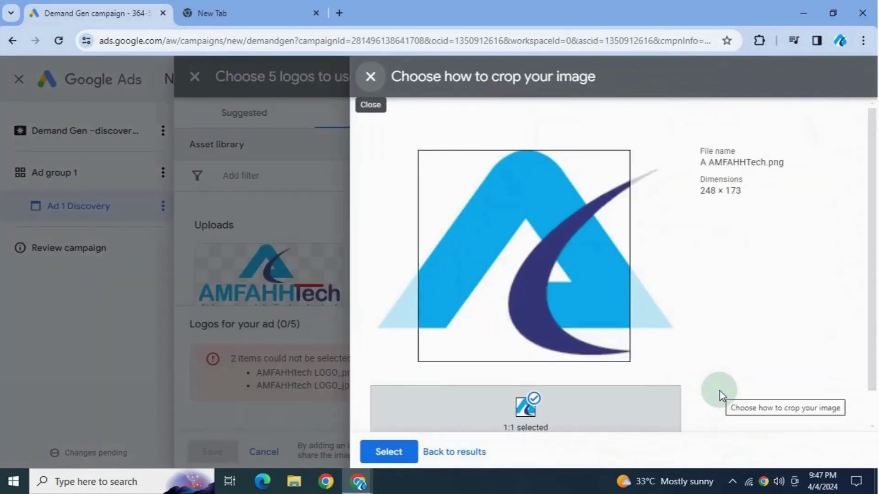
scroll(719, 395, down, 1)
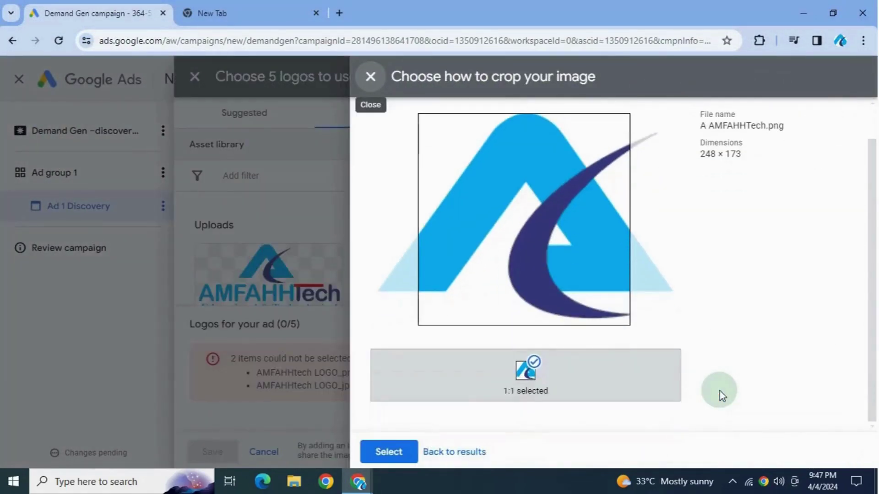
Accept square crops of two logos, shrinking the second to the logo mark, and save them to the ad
click(389, 452)
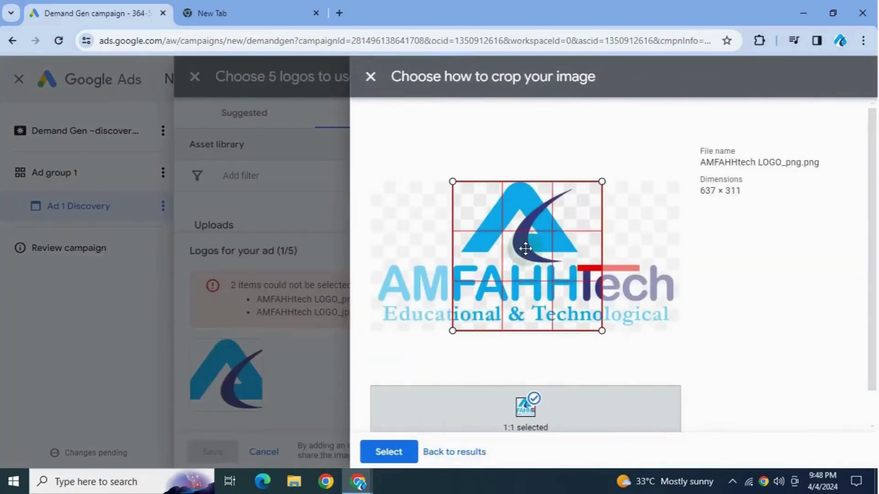
drag(602, 250, 527, 239)
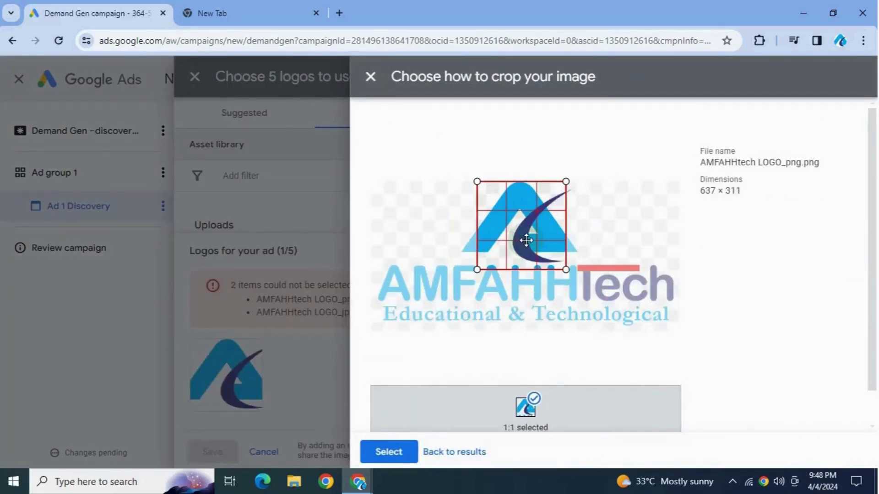
click(388, 451)
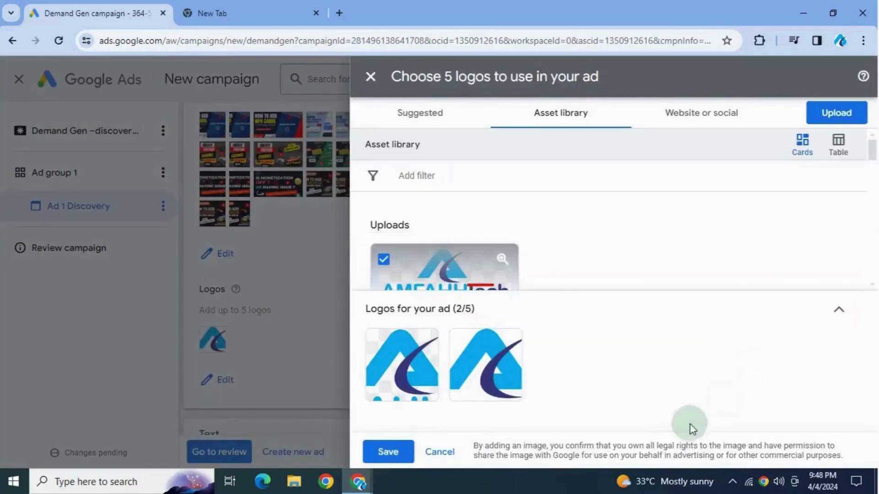
click(389, 452)
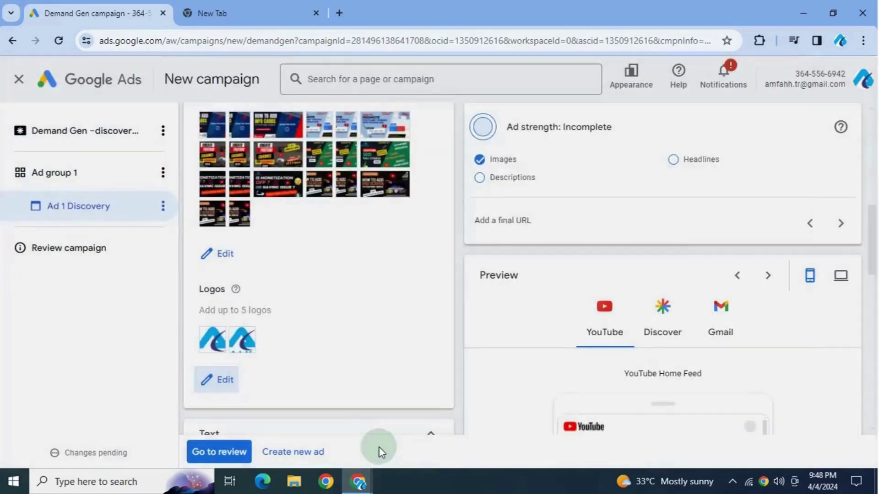
scroll(228, 386, down, 3)
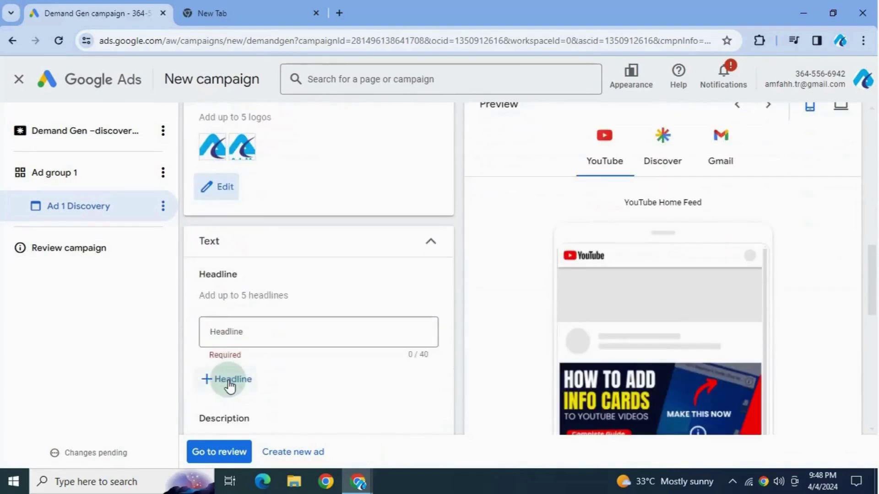
scroll(229, 387, down, 1)
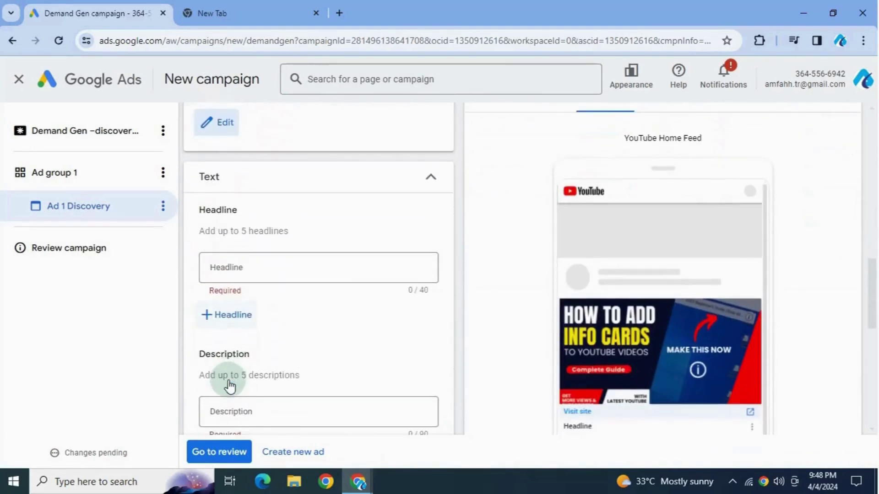
Start entering the ad's first headline in the Text section
click(338, 276)
scroll(299, 219, up, 1)
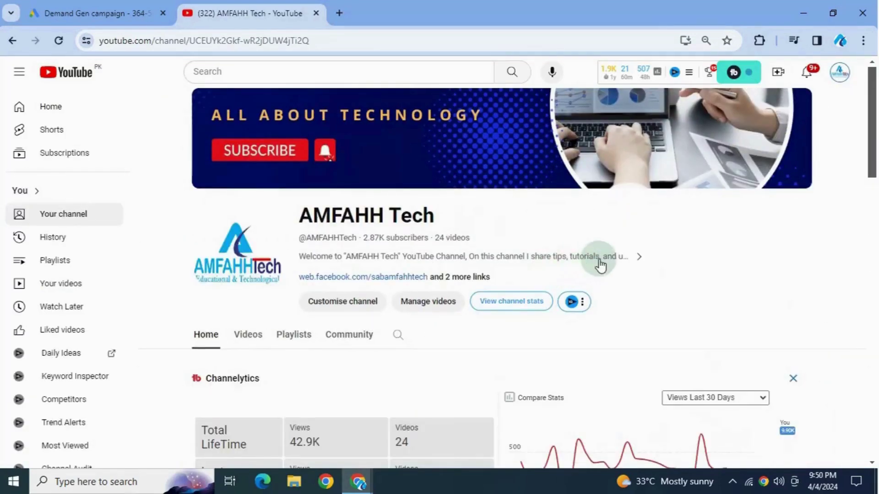
Copy the channel name from the YouTube About text and paste it so the headline reads "AMFAHH Tech" YouTube Channel
click(636, 258)
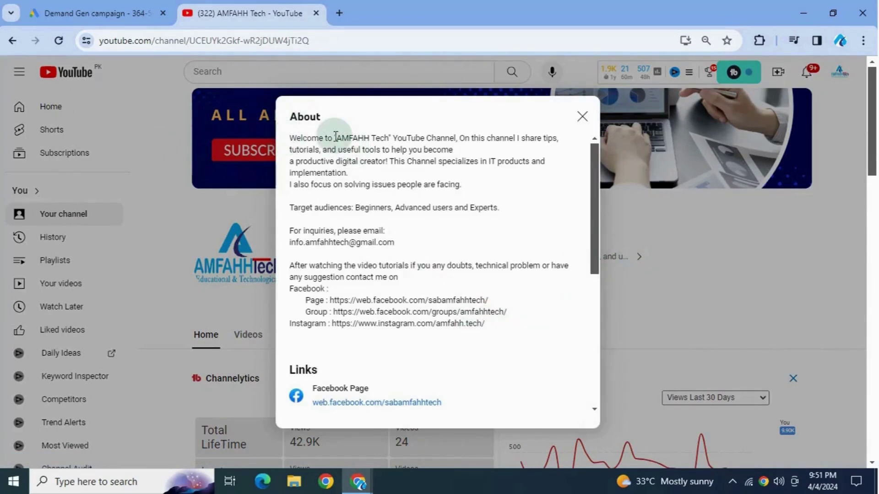
drag(333, 136, 460, 135)
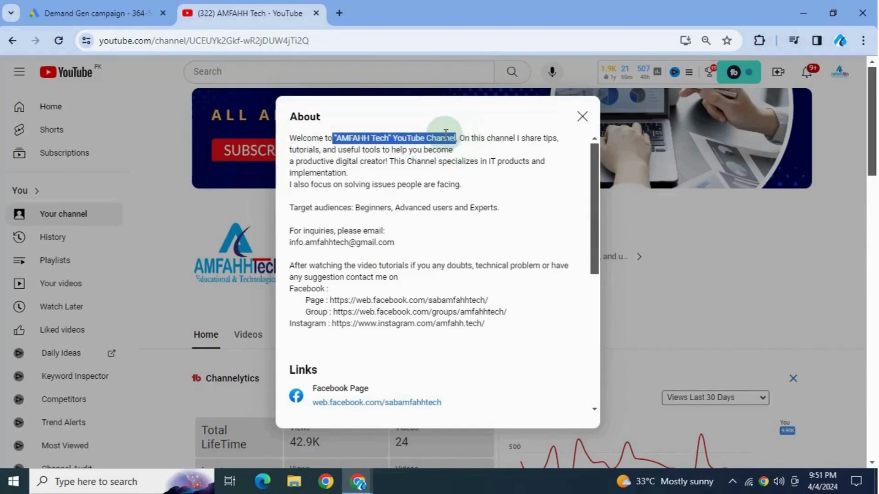
right_click(458, 134)
click(482, 146)
click(123, 11)
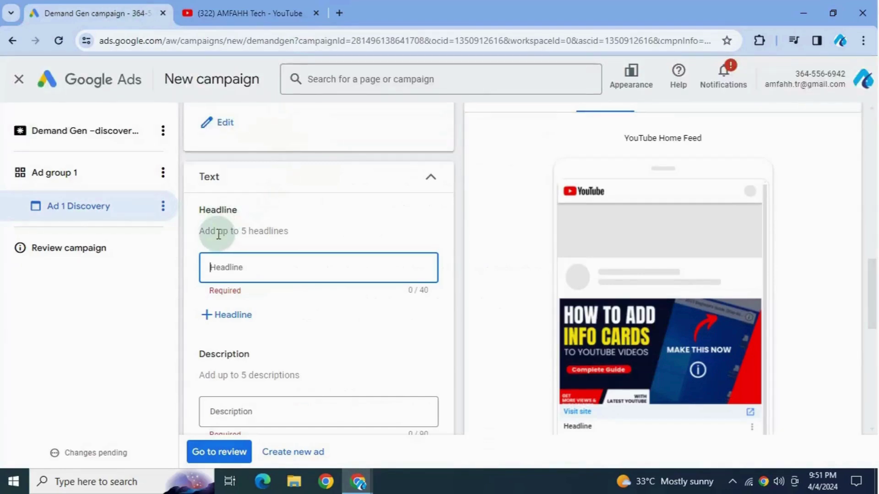
key(ctrl+v)
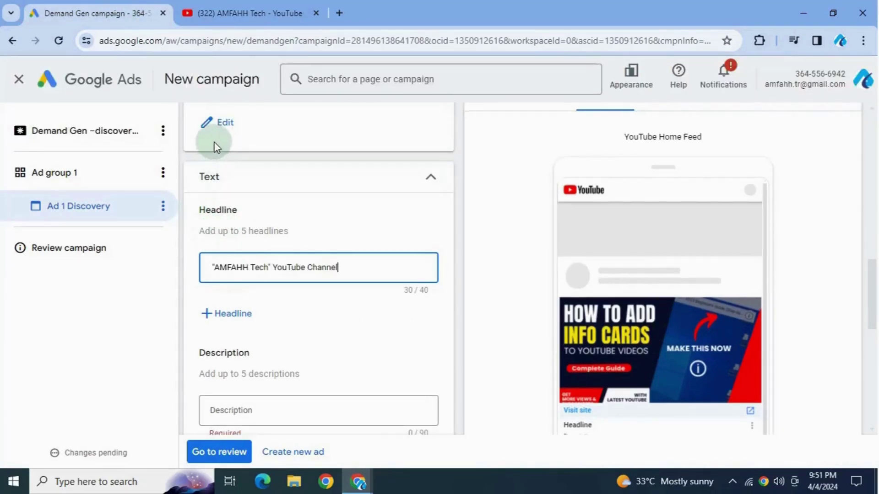
click(313, 322)
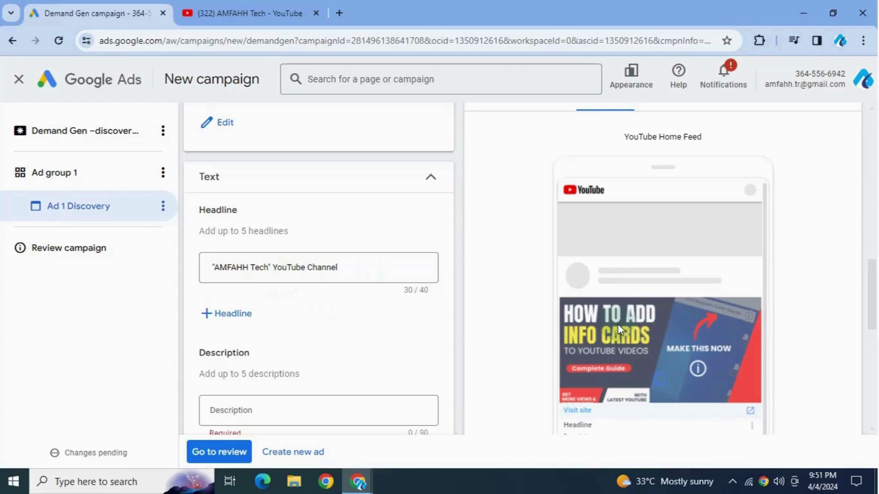
scroll(616, 323, down, 1)
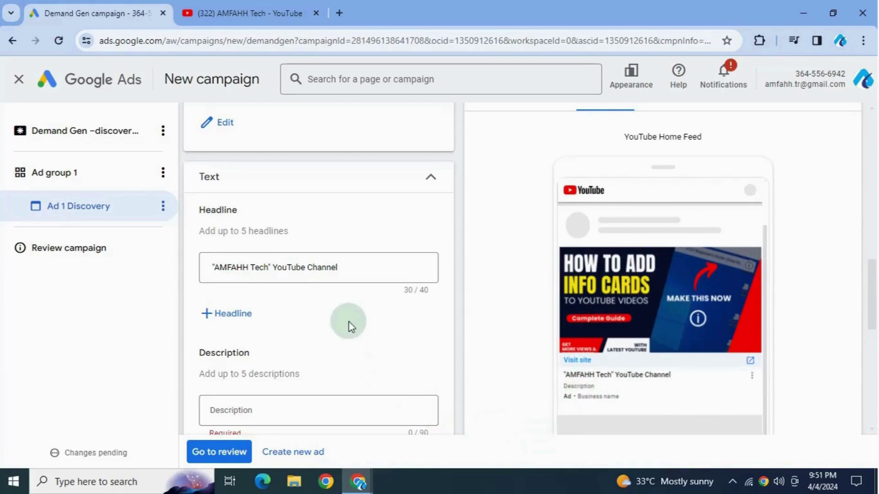
Copy the 'On this channel I share tips…' sentence from the YouTube channel's About blurb
click(251, 12)
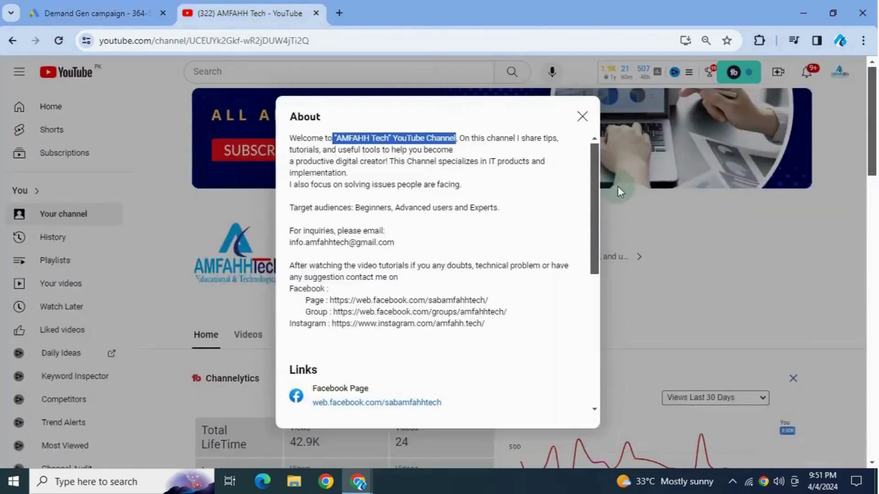
double_click(466, 138)
mouse_move(471, 142)
mouse_down()
mouse_move(489, 151)
mouse_move(389, 162)
mouse_up()
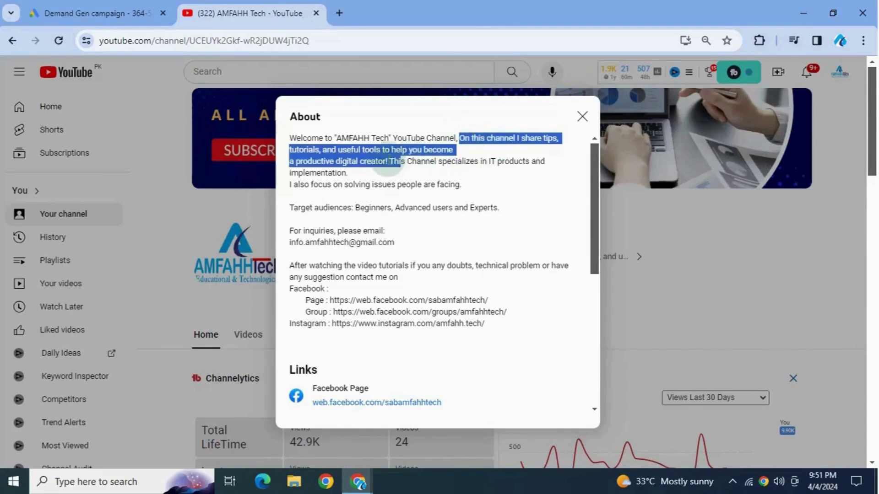
right_click(380, 167)
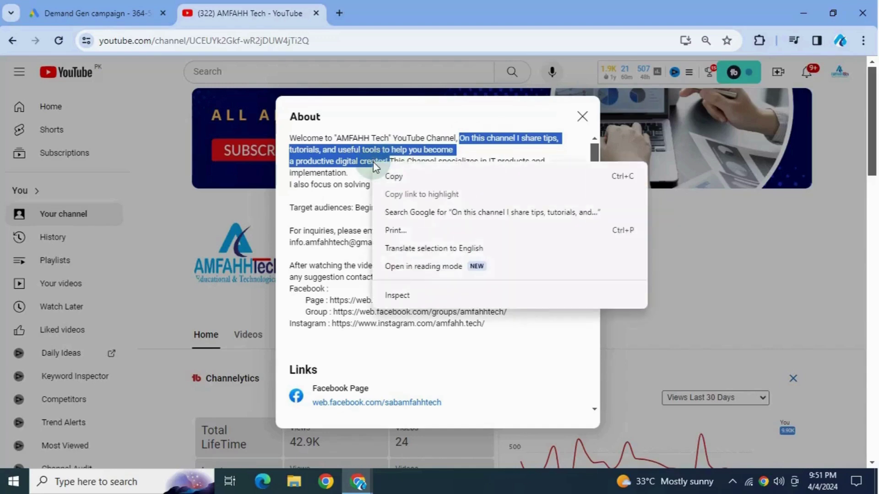
click(394, 176)
click(96, 19)
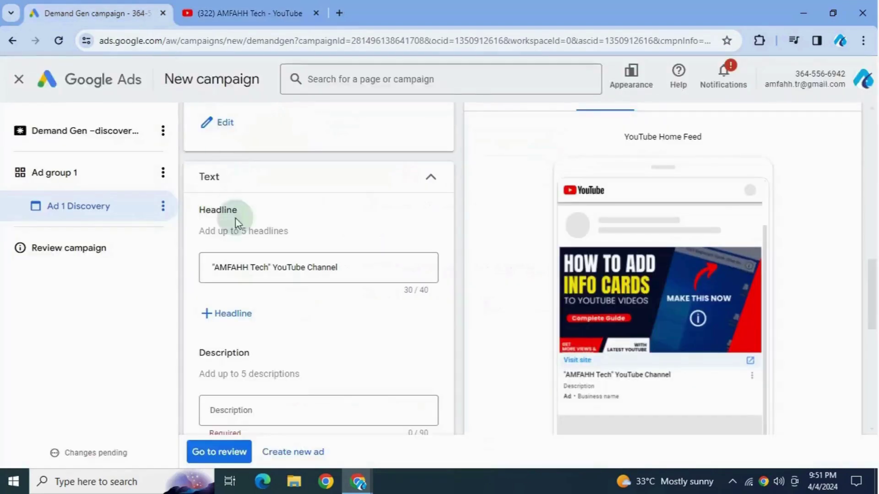
Paste the blurb as the ad description and trim words to fit the 90-character limit
click(231, 410)
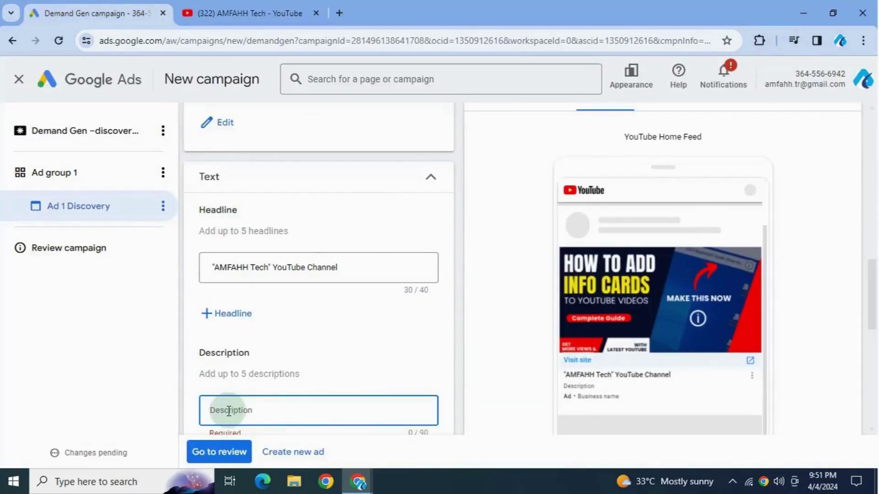
key(ctrl+v)
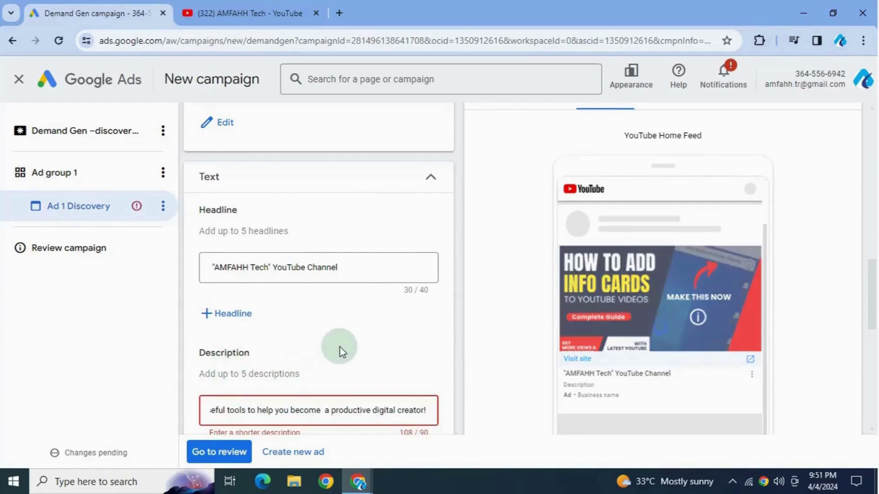
scroll(341, 348, down, 1)
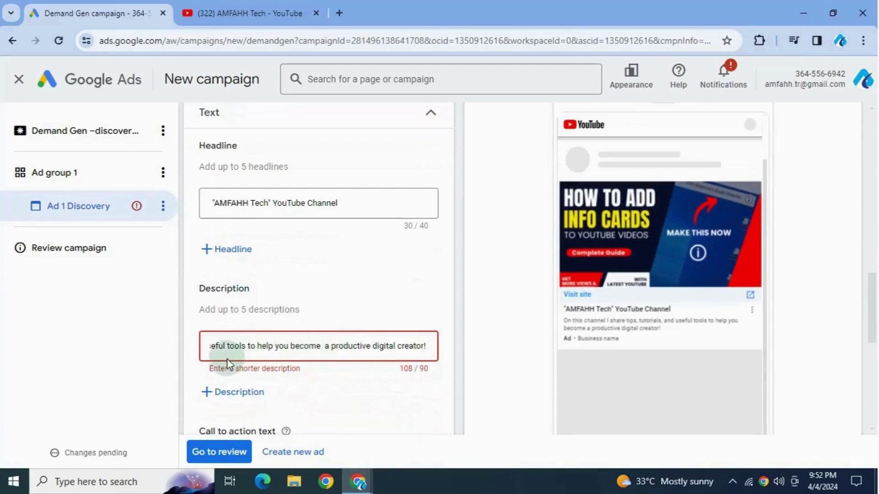
click(247, 348)
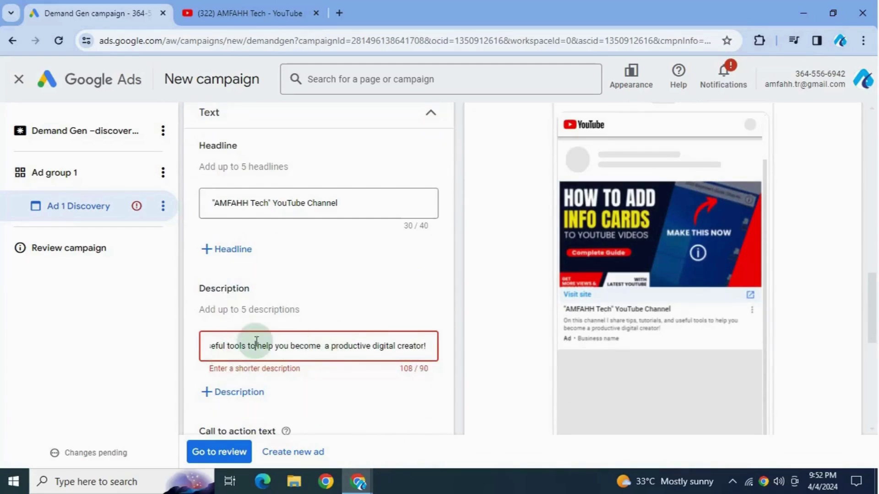
key(BackSpace)
key(BackSpace)
key(BackSpace)
key(BackSpace)
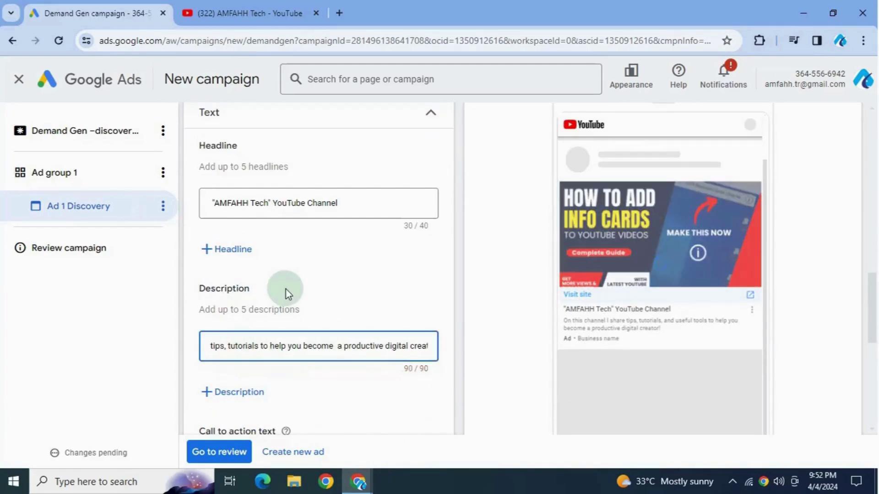
key(BackSpace)
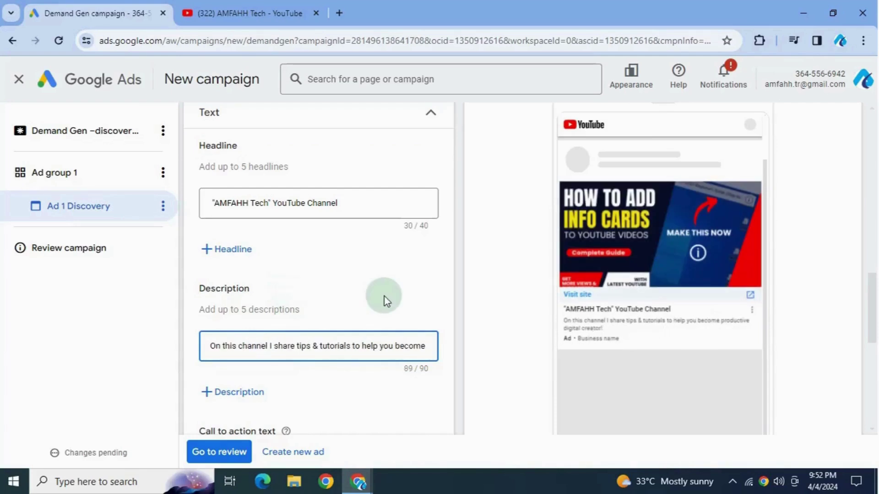
click(385, 297)
scroll(385, 297, down, 2)
scroll(385, 297, down, 2)
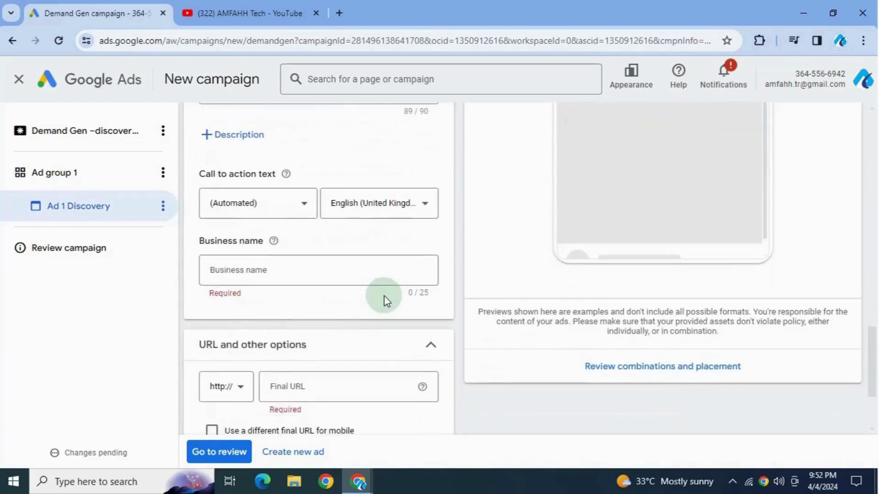
Set the call to action to Subscribe and enter AMFAHH TECH as the business name
click(295, 206)
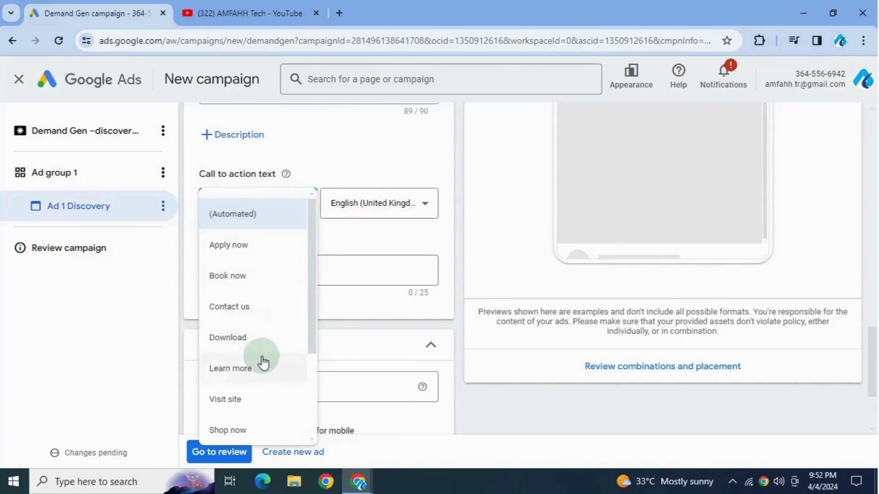
scroll(263, 362, down, 1)
scroll(263, 363, down, 1)
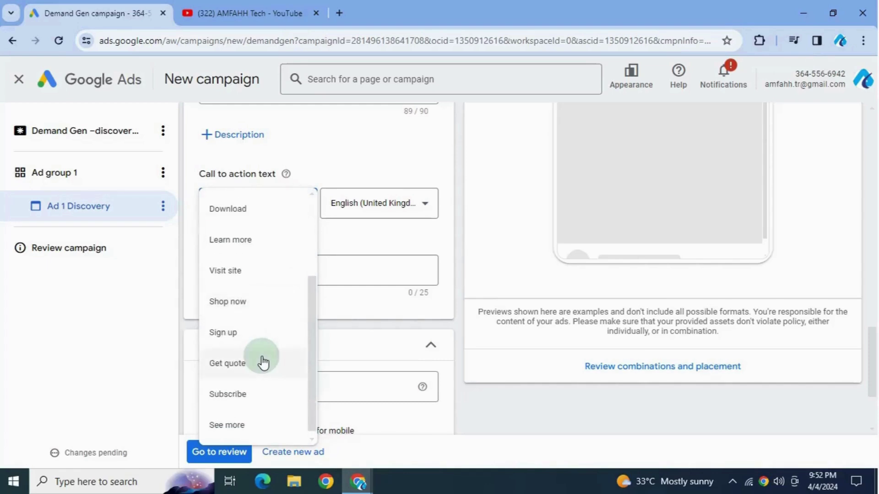
scroll(264, 363, down, 1)
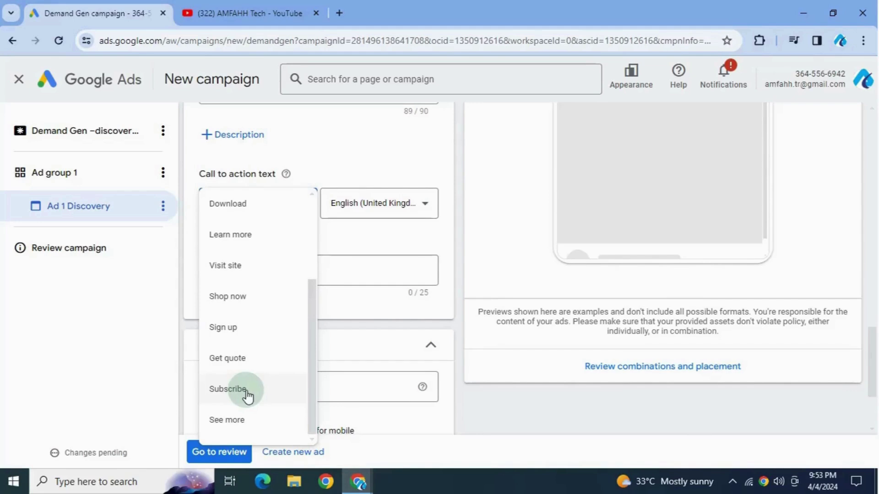
click(246, 392)
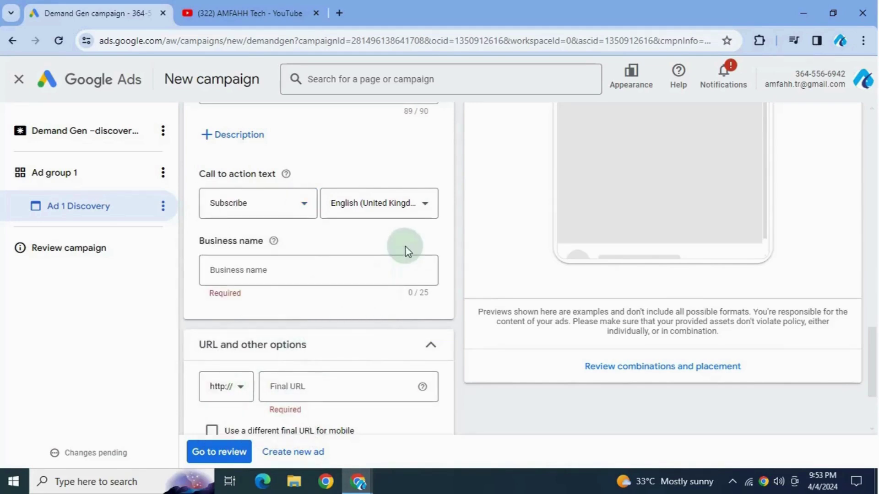
click(399, 273)
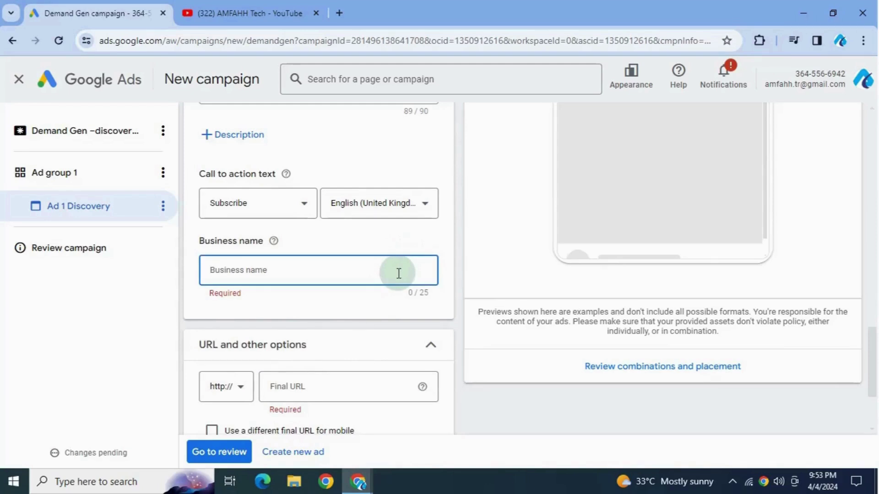
text(SM)
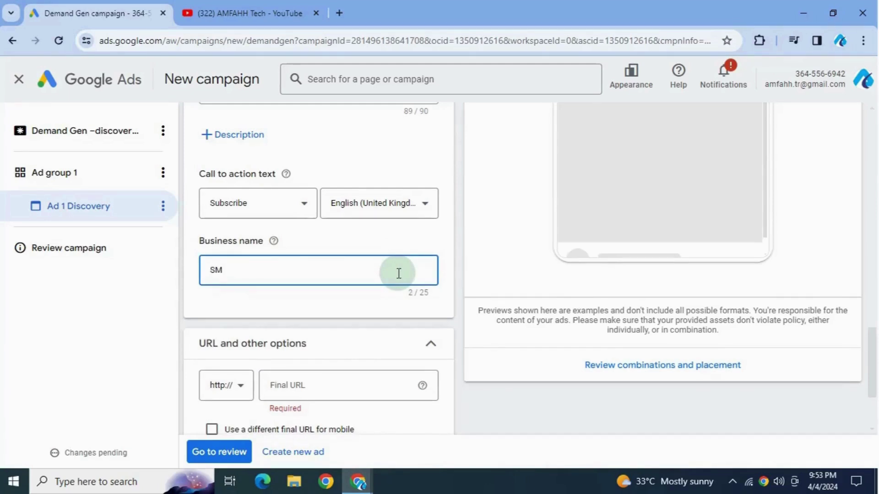
key(BackSpace)
key(BackSpace)
text(AHH )
text(TECH)
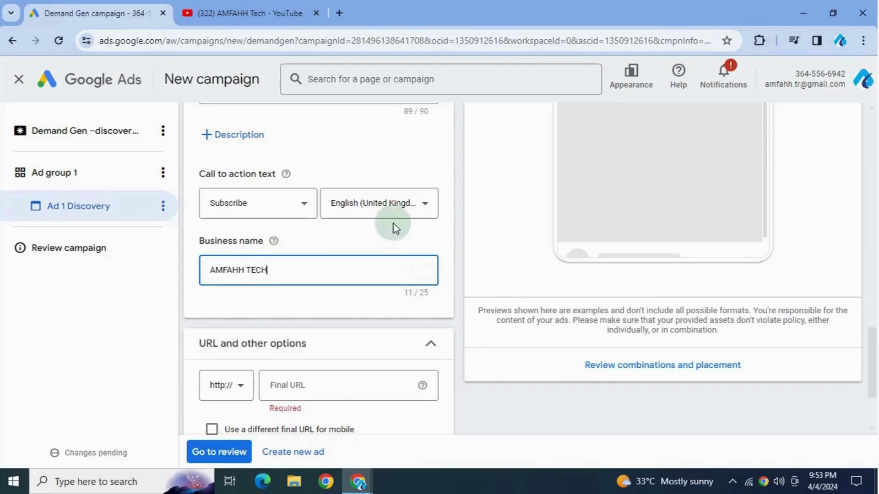
click(401, 299)
scroll(399, 306, down, 1)
scroll(398, 313, down, 3)
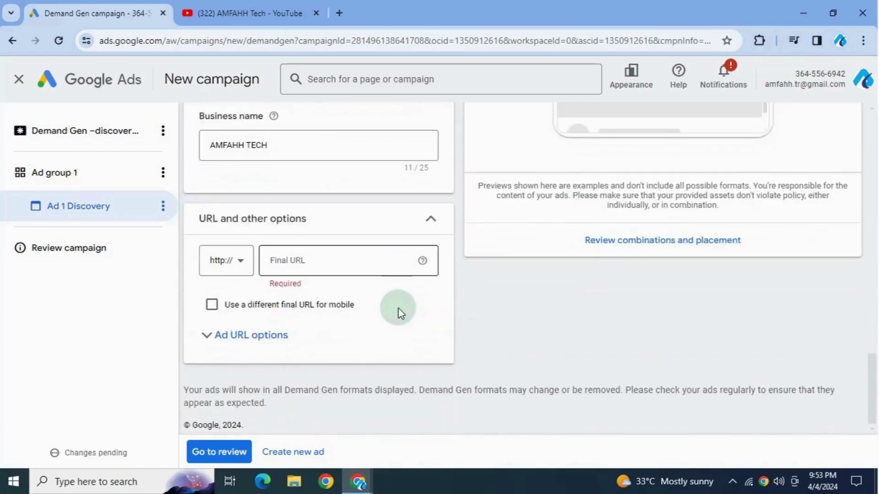
click(318, 261)
click(275, 12)
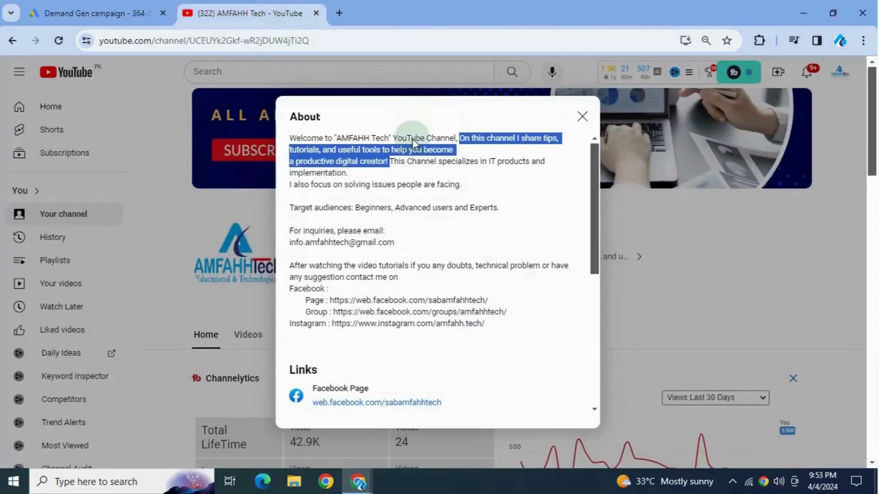
scroll(459, 351, down, 2)
scroll(453, 341, down, 3)
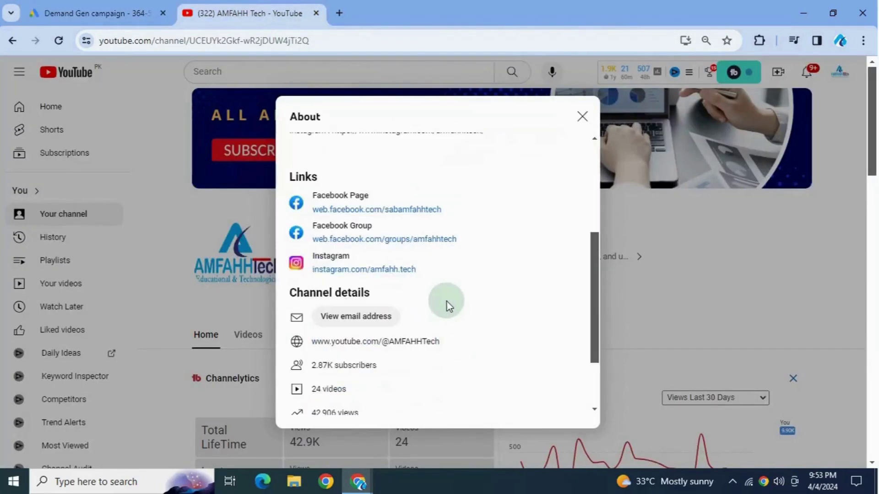
scroll(447, 302, down, 2)
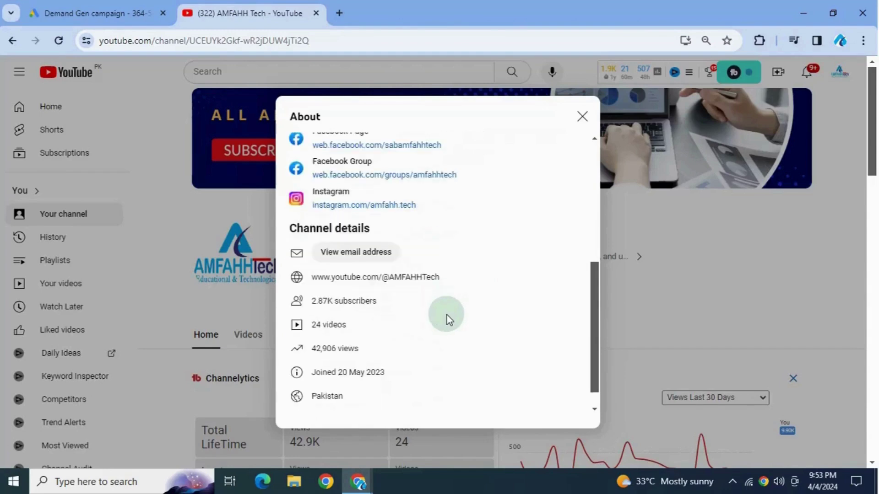
drag(310, 278, 439, 278)
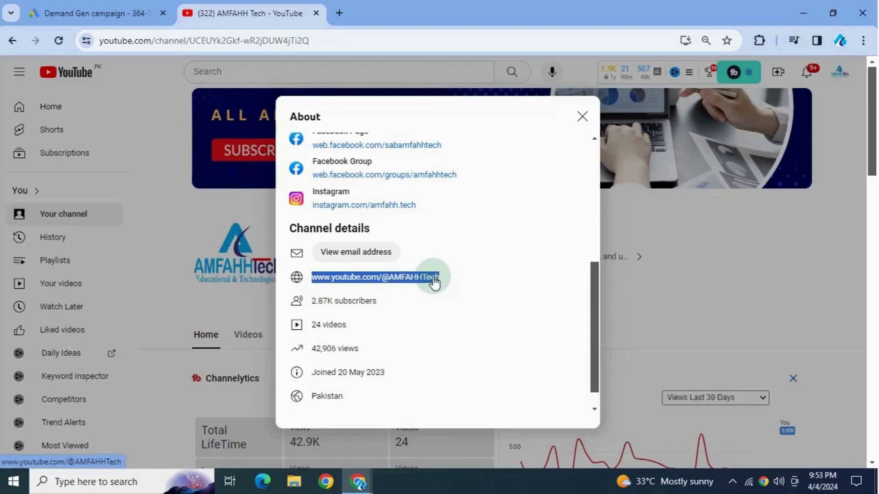
right_click(432, 281)
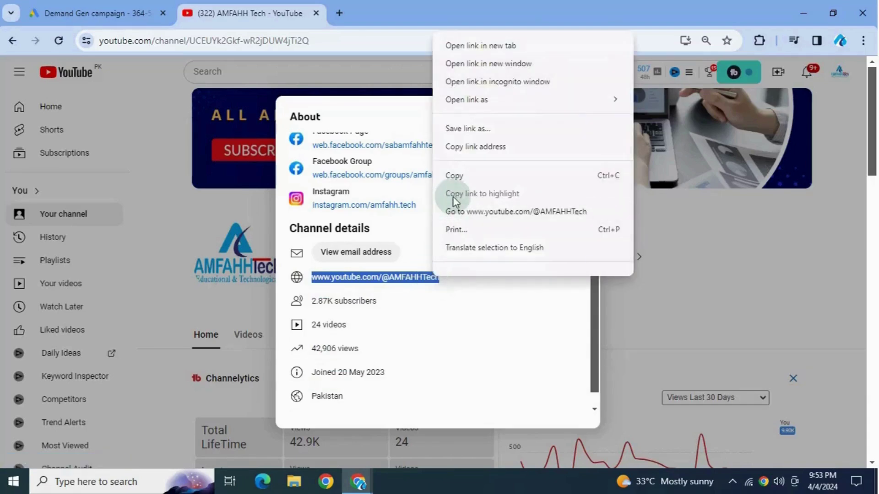
click(453, 180)
click(114, 14)
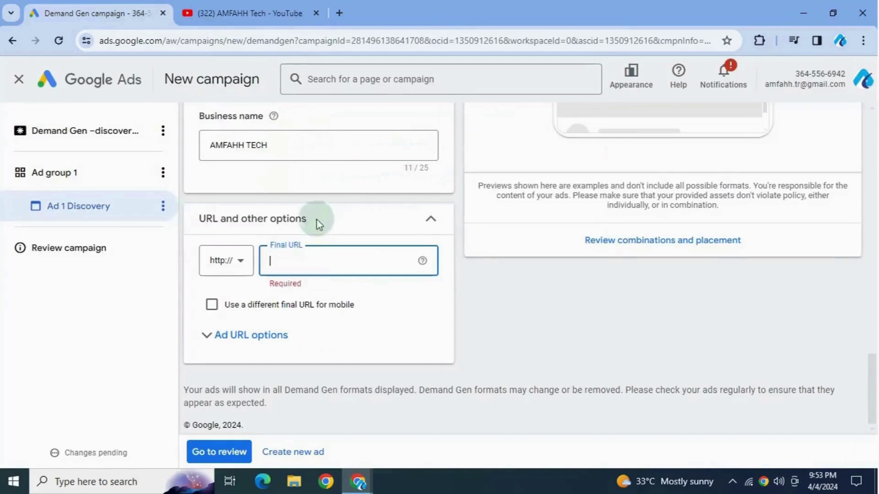
click(319, 256)
key(ctrl+v)
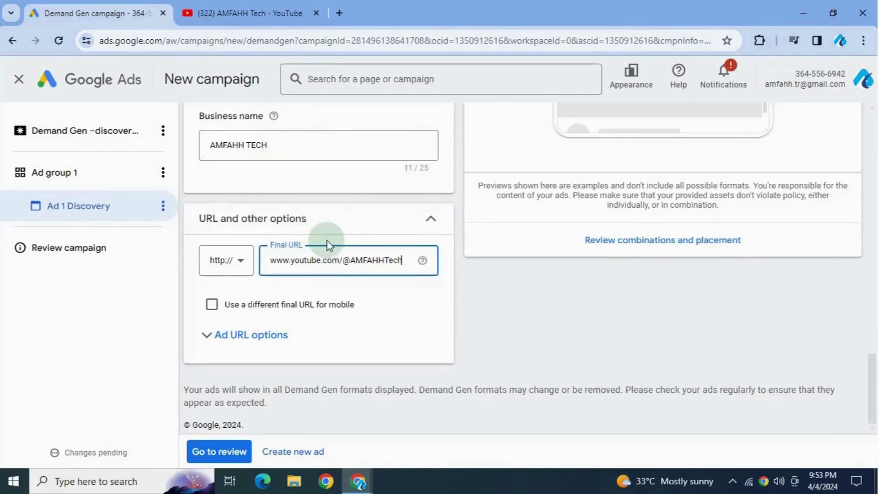
click(540, 278)
scroll(540, 278, up, 4)
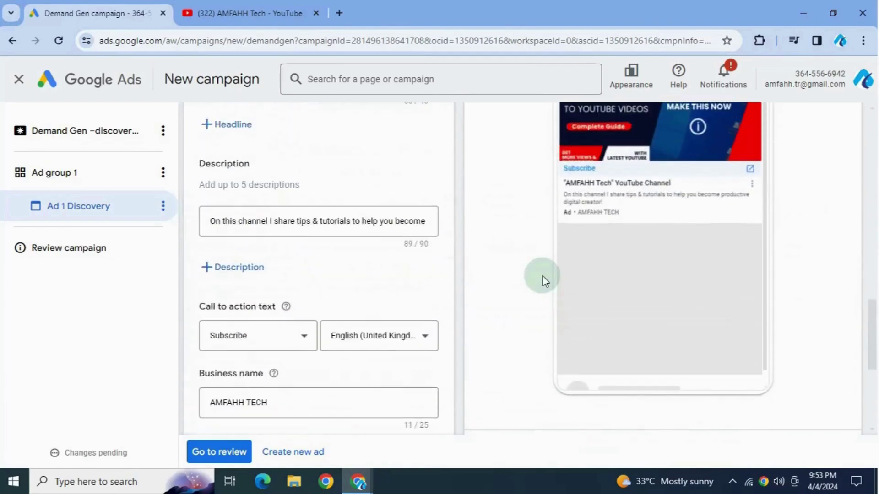
scroll(543, 281, down, 2)
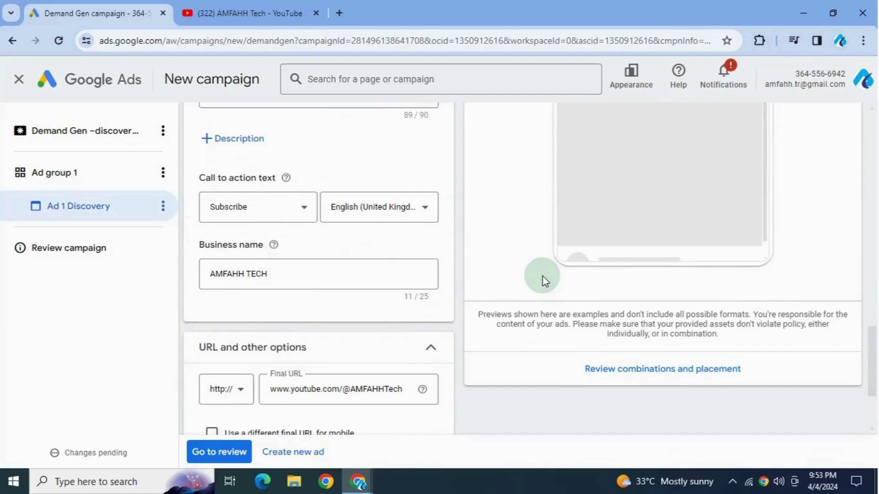
scroll(543, 280, down, 2)
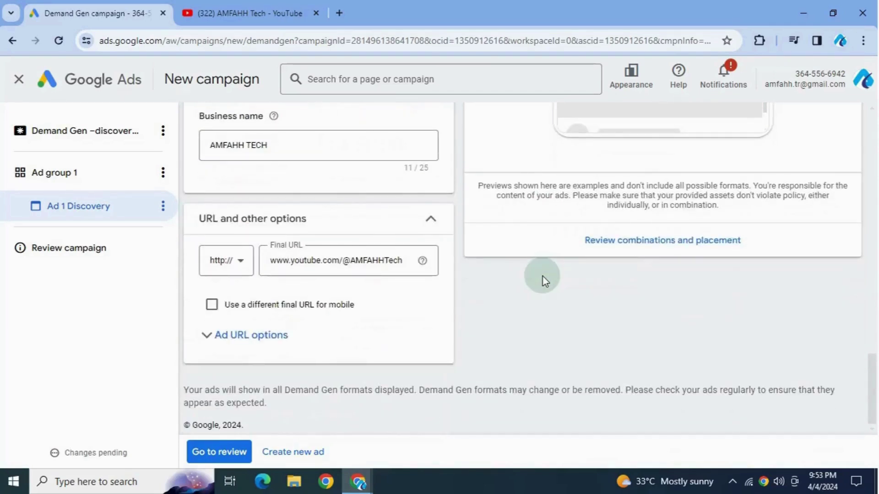
Review the campaign's details, including languages, locations and devices, then publish the Demand Gen campaign
click(233, 446)
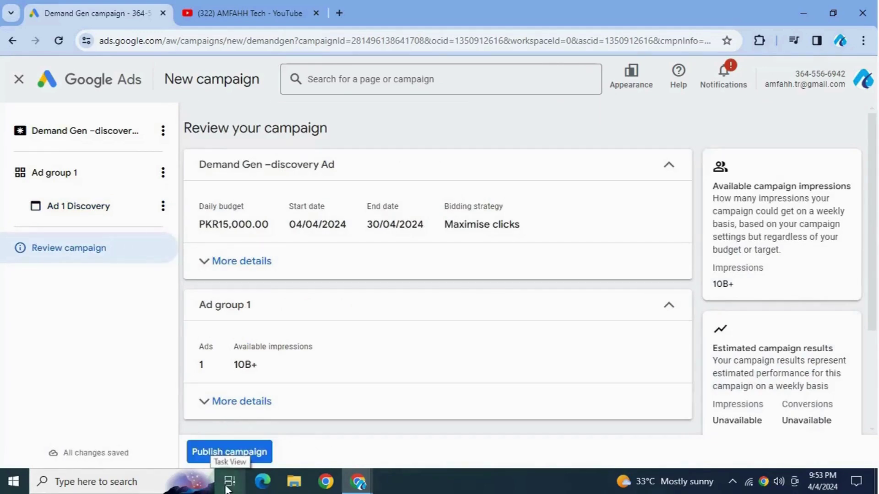
drag(184, 130, 336, 132)
click(417, 200)
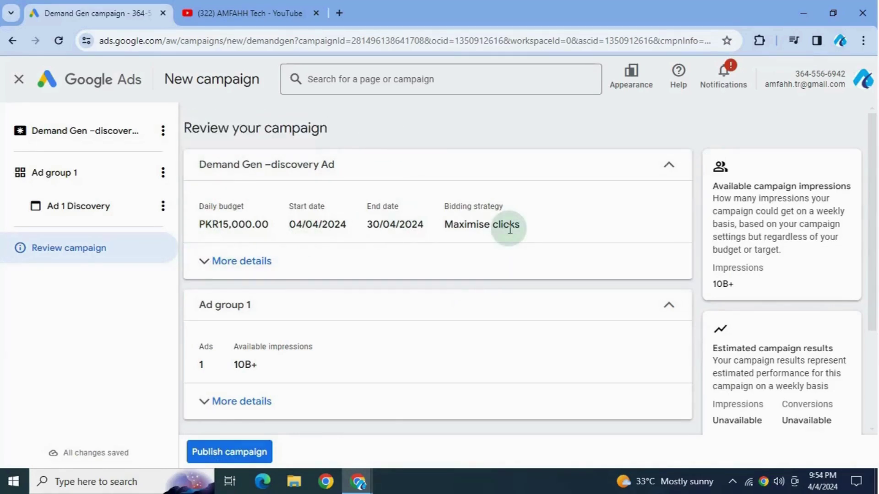
click(216, 274)
scroll(419, 271, down, 2)
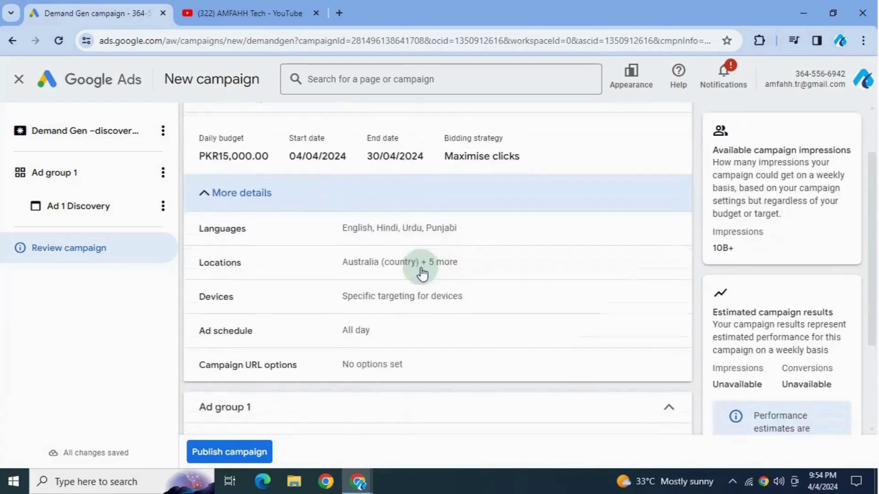
scroll(421, 271, down, 1)
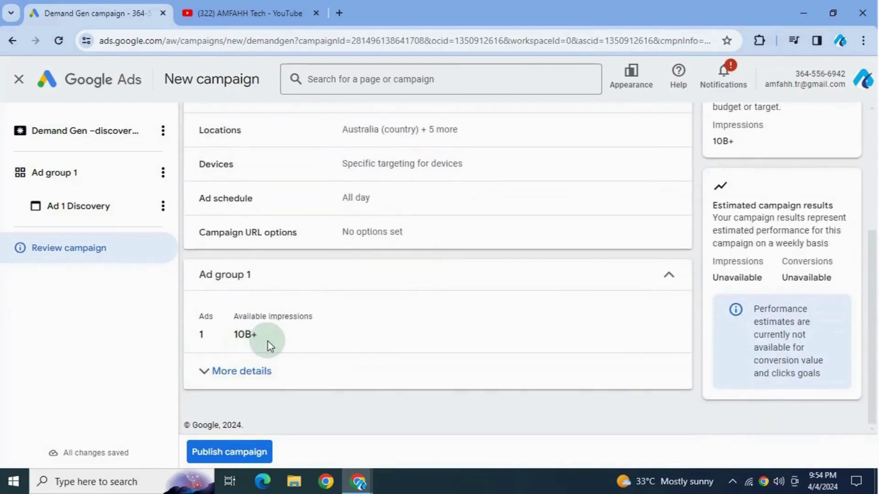
click(223, 454)
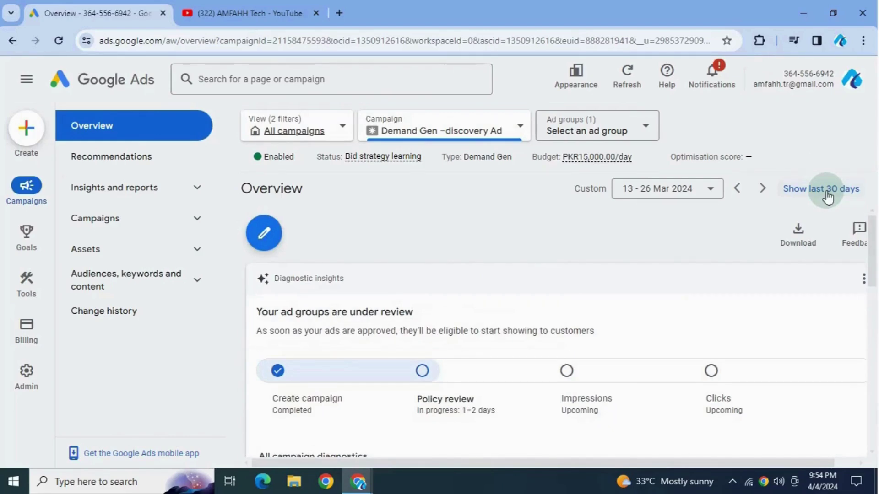
scroll(656, 314, down, 1)
scroll(651, 318, down, 2)
scroll(651, 317, up, 1)
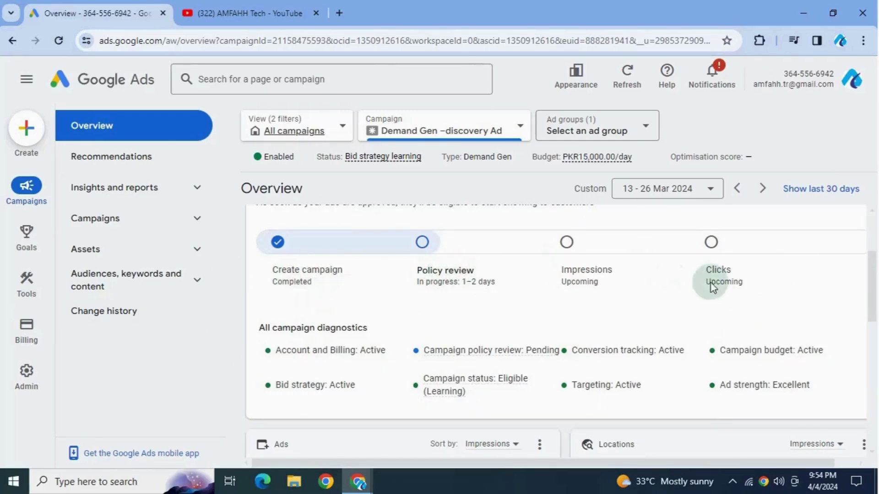
scroll(702, 339, down, 1)
scroll(702, 341, down, 3)
Expand the campaign's pages in the sidebar and show its ad groups list with Ad group 1 Eligible
click(112, 219)
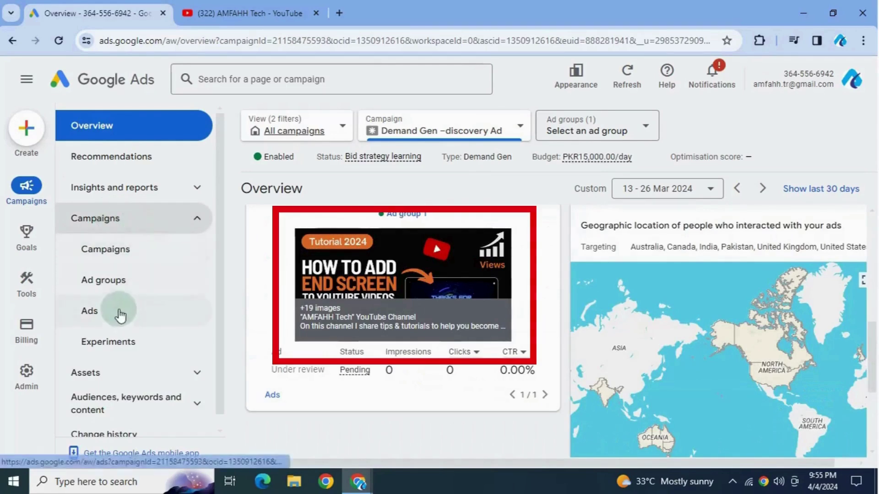
click(121, 287)
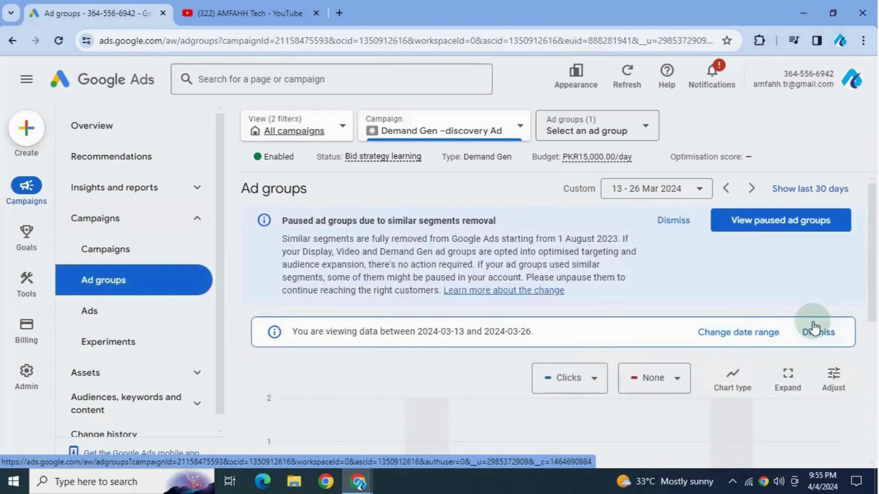
scroll(813, 322, down, 4)
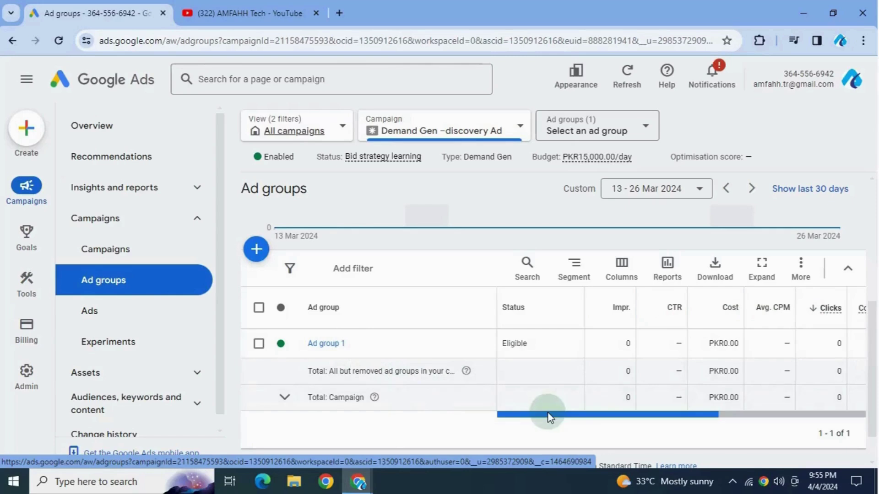
mouse_move(550, 417)
mouse_down()
mouse_move(746, 424)
mouse_move(440, 435)
mouse_up()
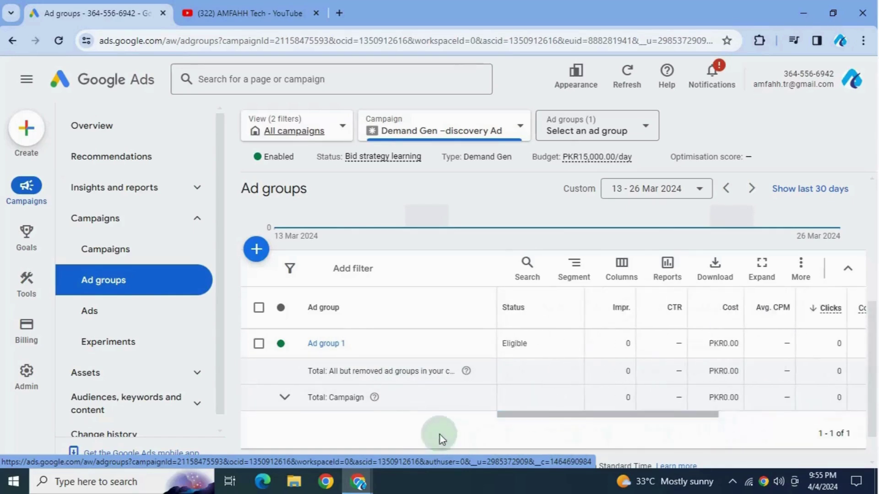
Show the campaign's ads list and open the pending Demand Gen image ad for editing
click(106, 314)
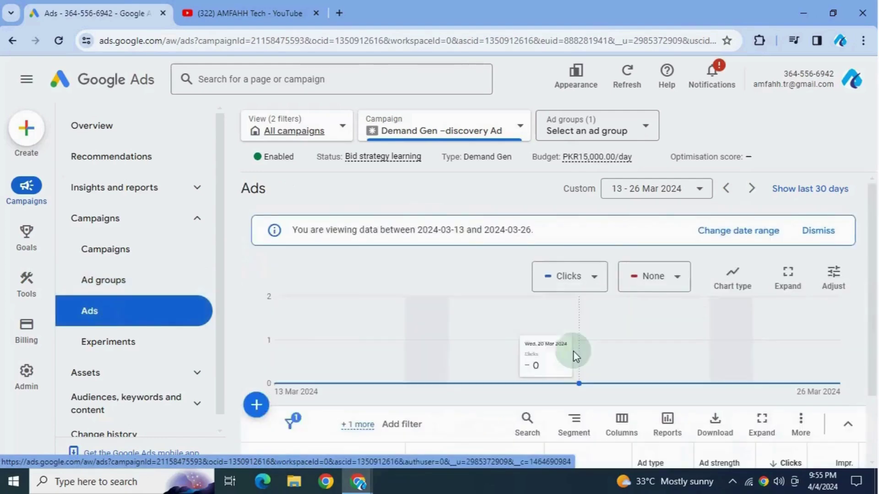
scroll(574, 352, down, 3)
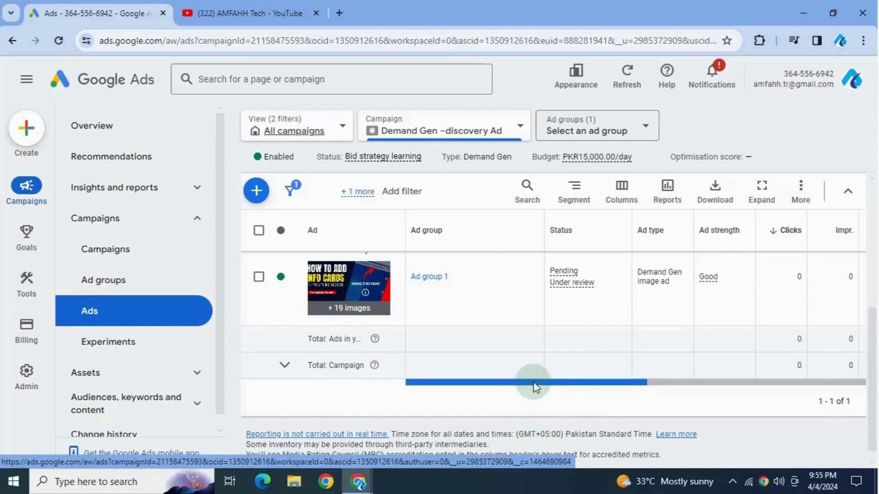
drag(536, 387, 843, 391)
mouse_move(349, 289)
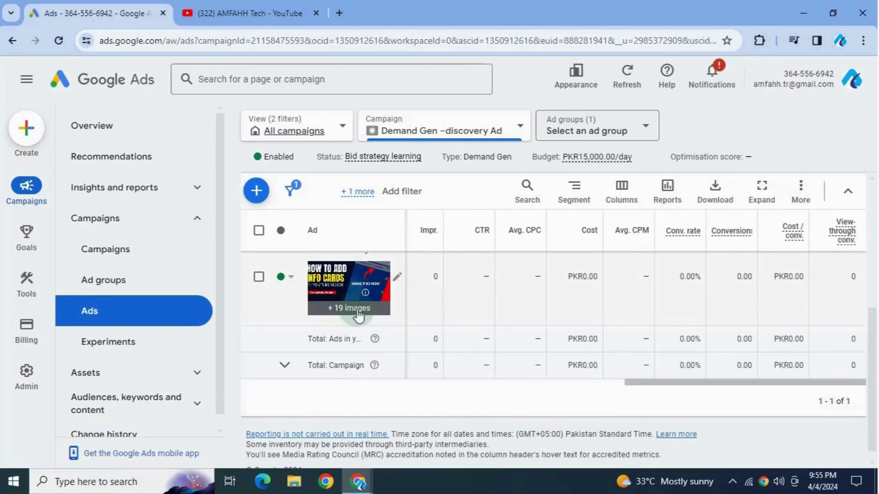
click(399, 282)
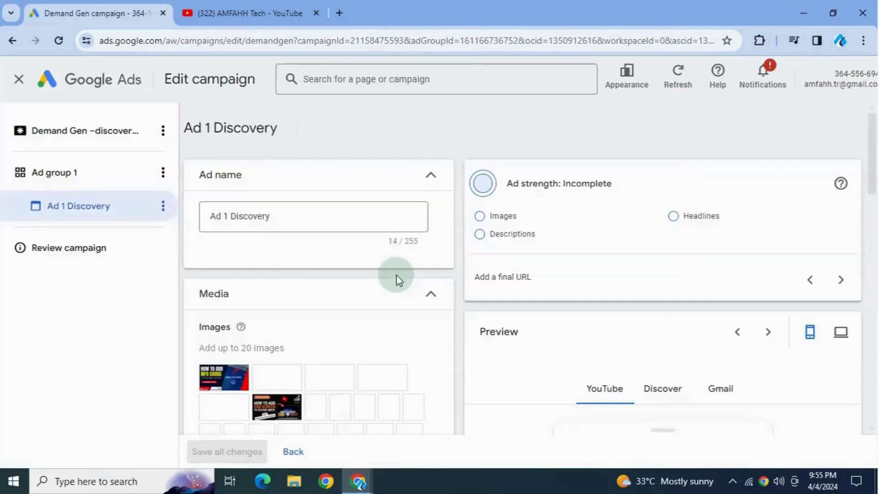
scroll(395, 282, down, 2)
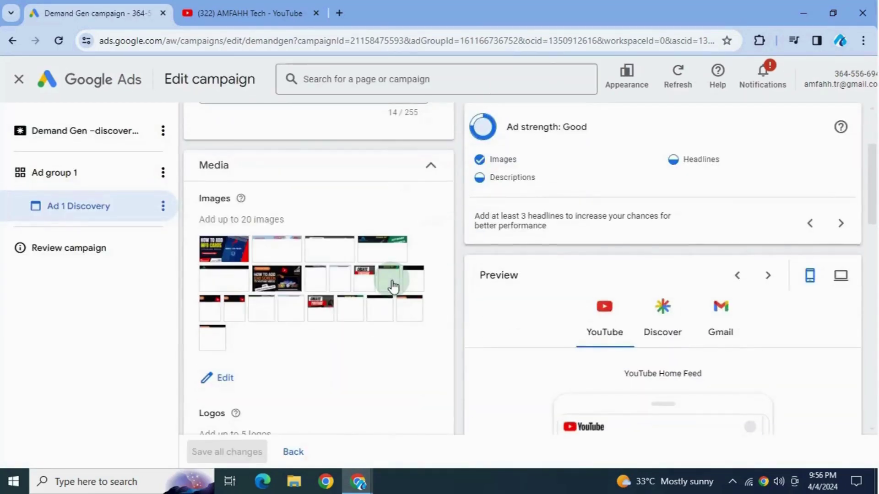
scroll(392, 285, down, 3)
scroll(392, 284, down, 1)
scroll(392, 284, up, 2)
scroll(393, 285, up, 2)
scroll(393, 284, down, 1)
scroll(392, 285, down, 1)
scroll(393, 285, down, 2)
scroll(392, 285, down, 3)
scroll(392, 285, down, 5)
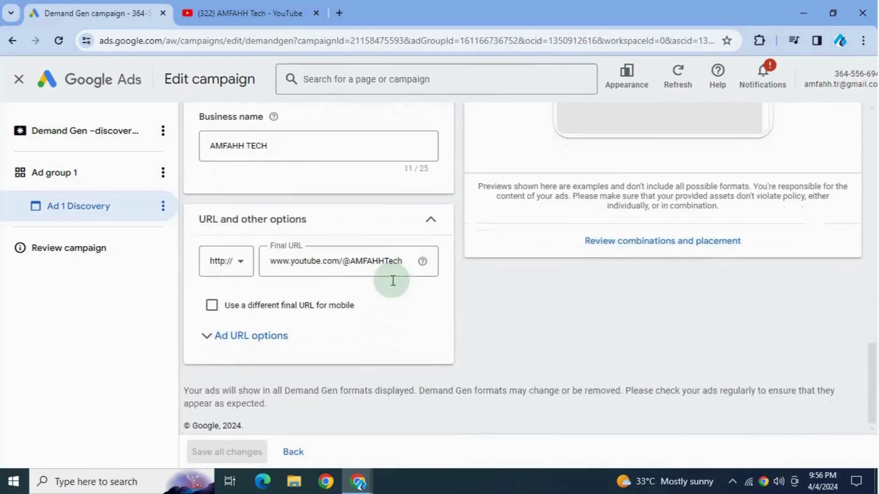